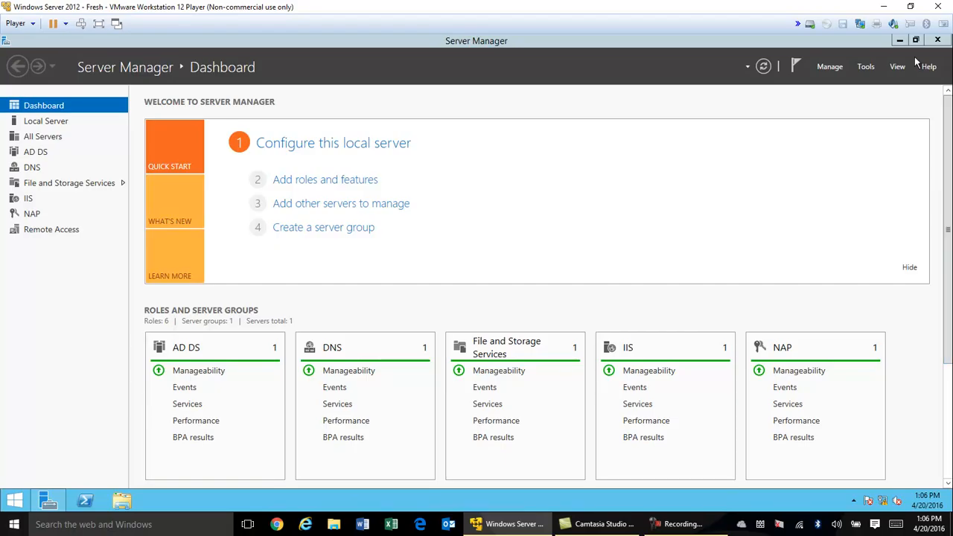
# Bring Server Manager forward and glance at the Tools list without opening anything
pyautogui.click(867, 67)
pyautogui.click(867, 67)
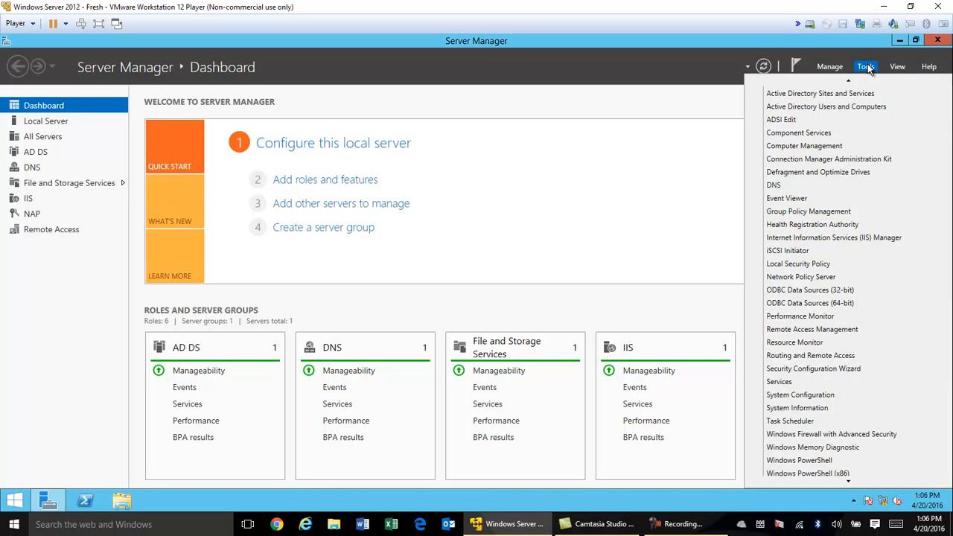
pyautogui.moveTo(854, 83)
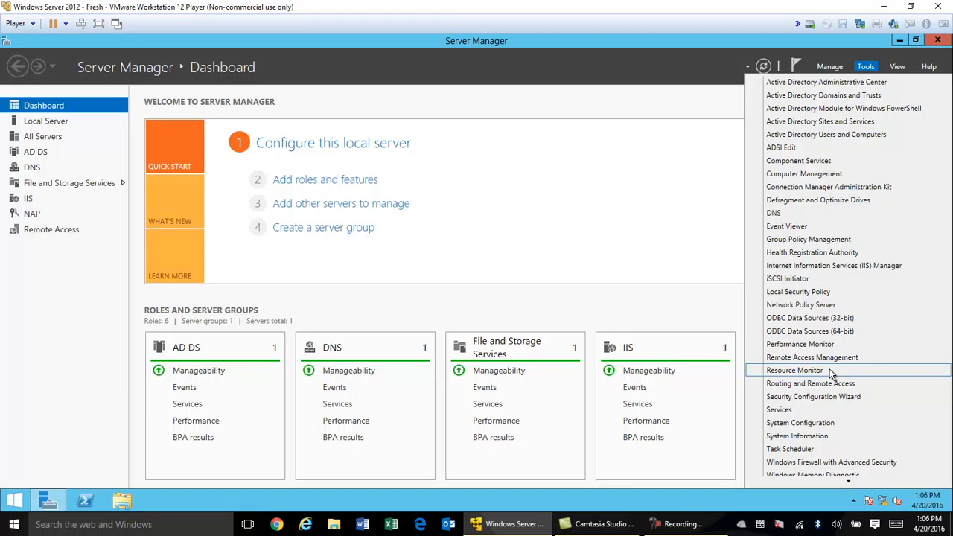
pyautogui.click(691, 261)
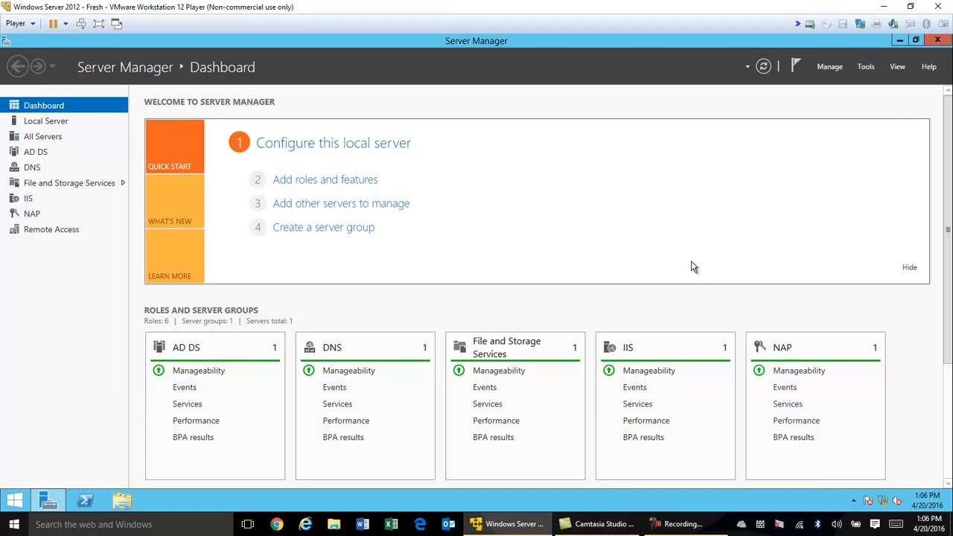
# Open Ethernet0's IPv4 properties to review address 1.1.1.1 with mask 255.255.255.0
pyautogui.rightClick(883, 501)
pyautogui.click(881, 490)
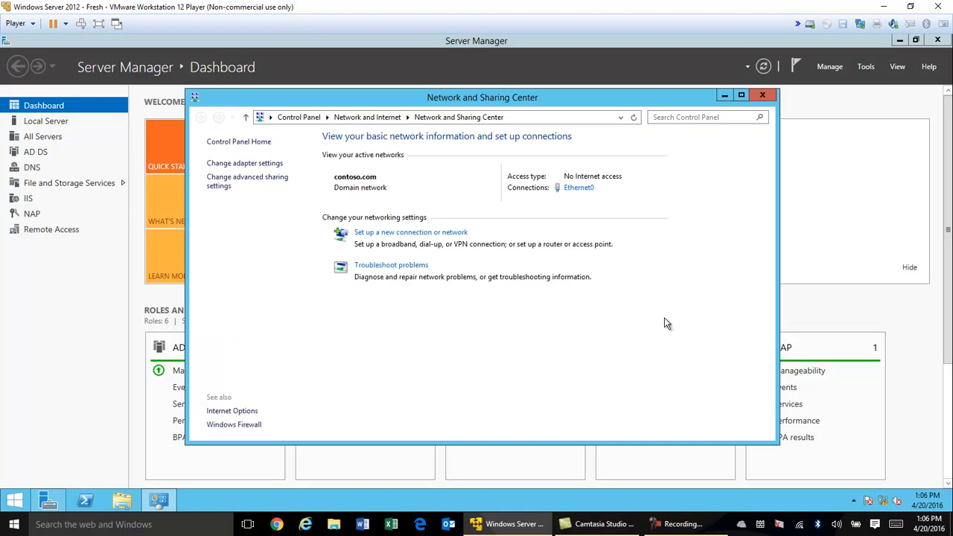
pyautogui.click(257, 163)
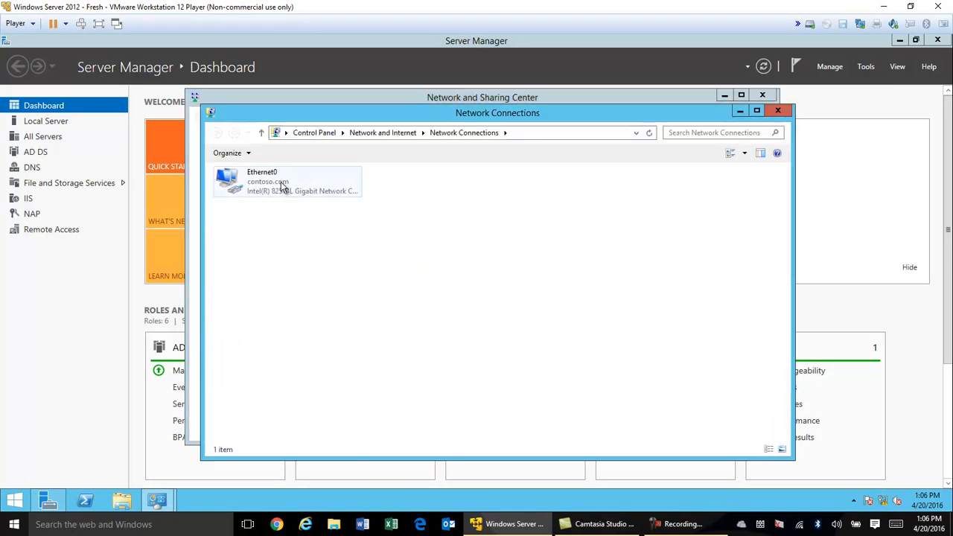
pyautogui.click(277, 185)
pyautogui.rightClick(277, 185)
pyautogui.click(287, 289)
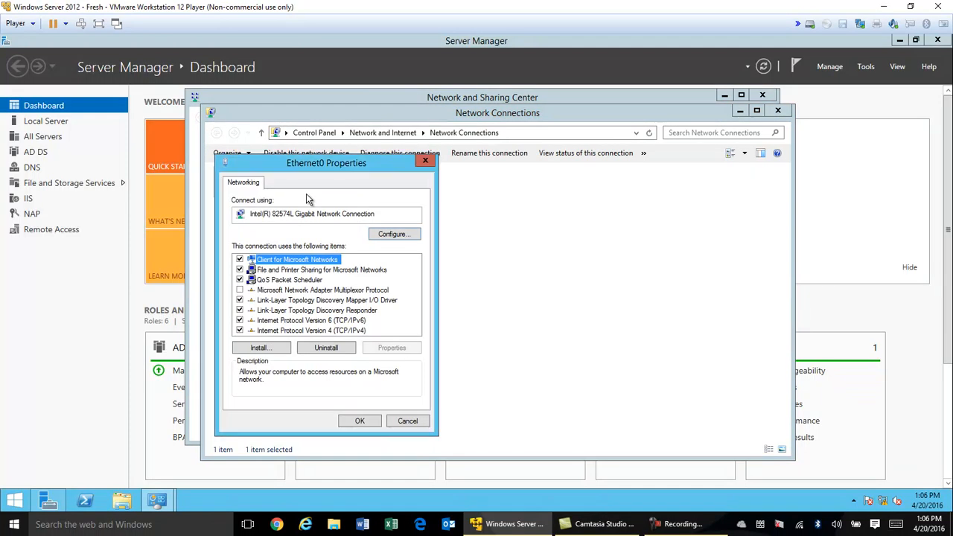
pyautogui.doubleClick(339, 330)
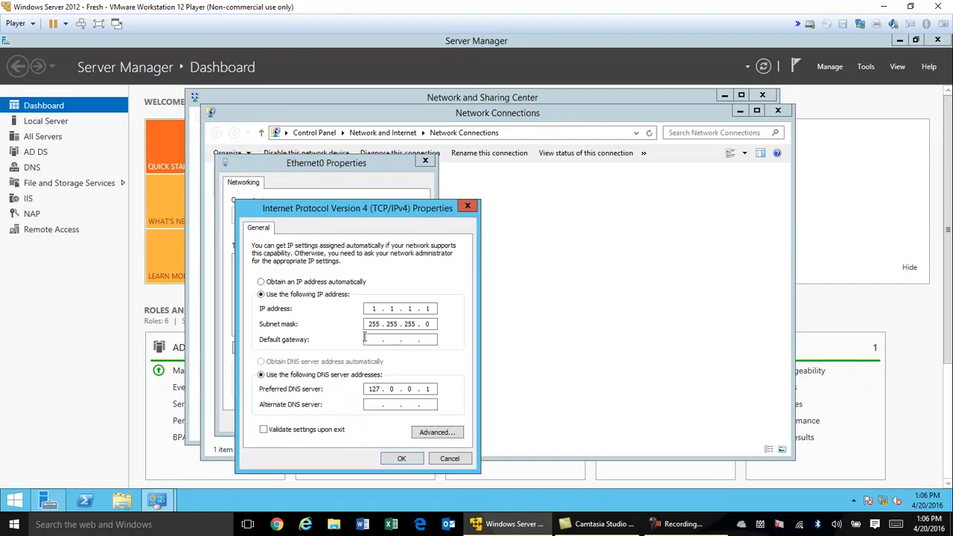
# Close the IPv4, adapter and network windows and show the administrative tools list
pyautogui.click(402, 459)
pyautogui.click(373, 428)
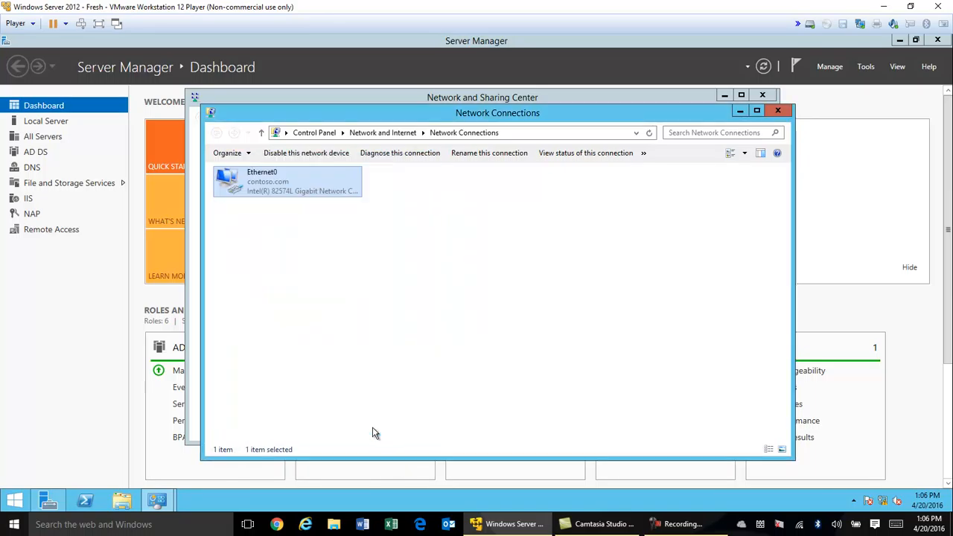
pyautogui.click(780, 111)
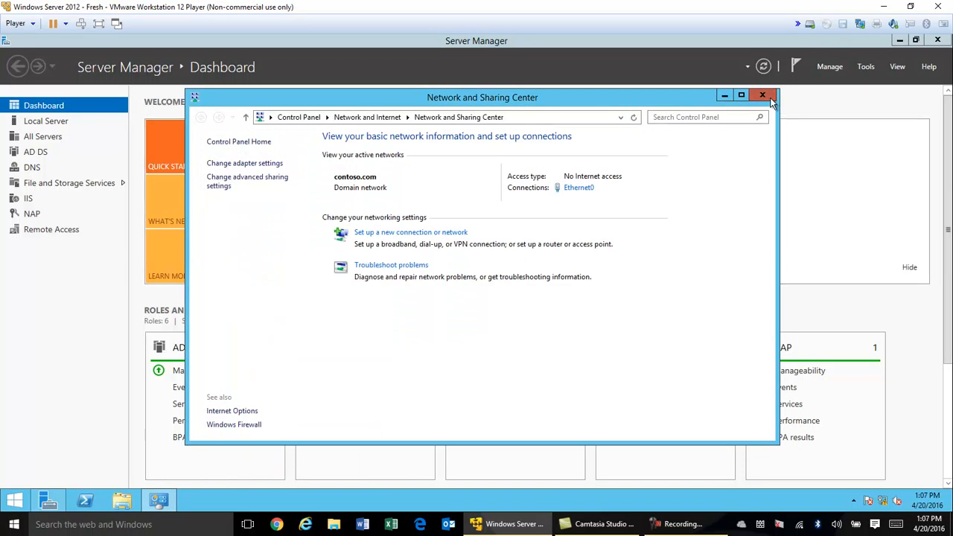
pyautogui.click(763, 94)
pyautogui.click(871, 69)
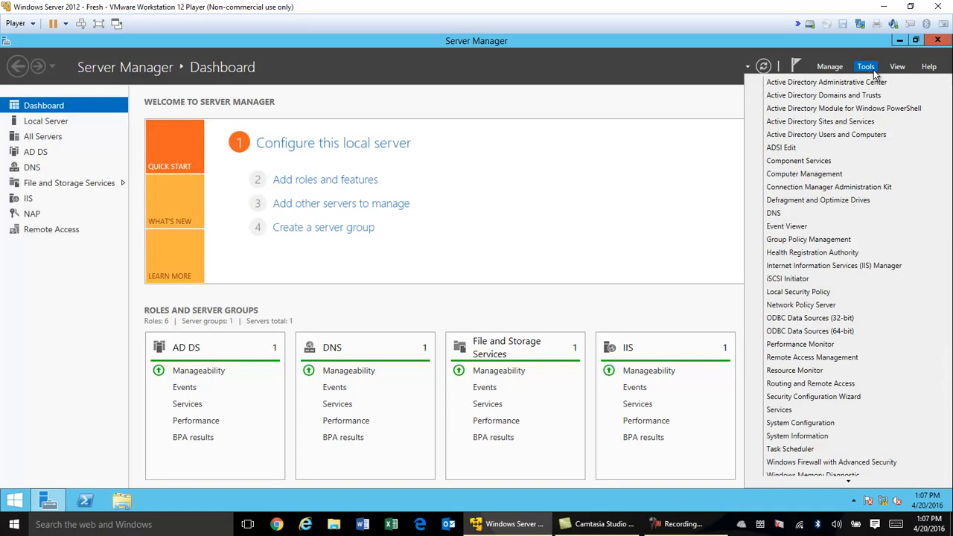
# Launch Routing and Remote Access and disable it on SERVERDC, confirming removal of the configuration
pyautogui.click(832, 386)
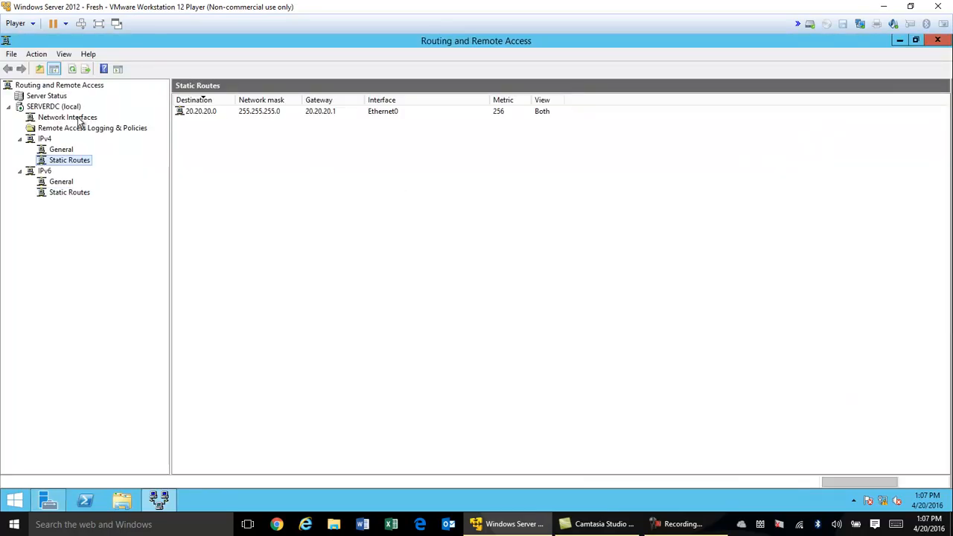
pyautogui.click(56, 109)
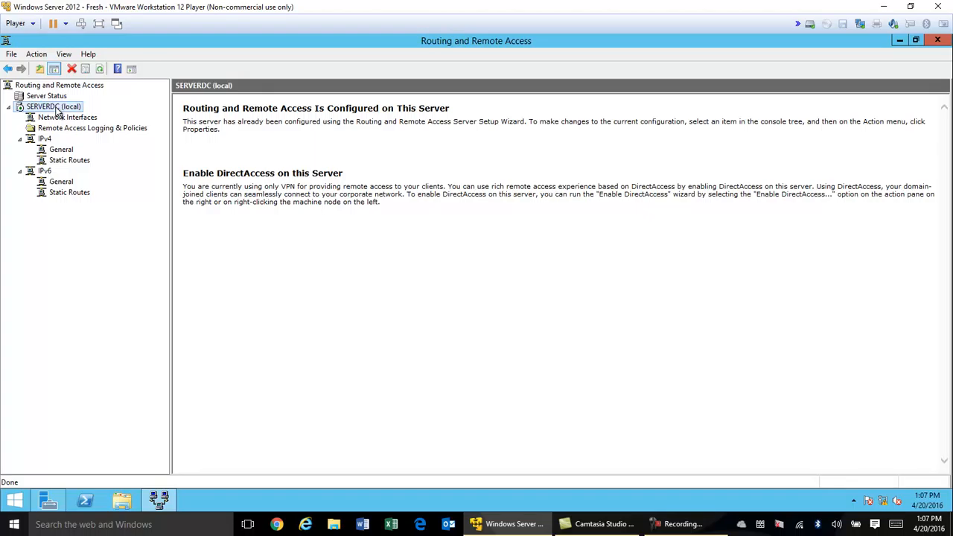
pyautogui.rightClick(56, 110)
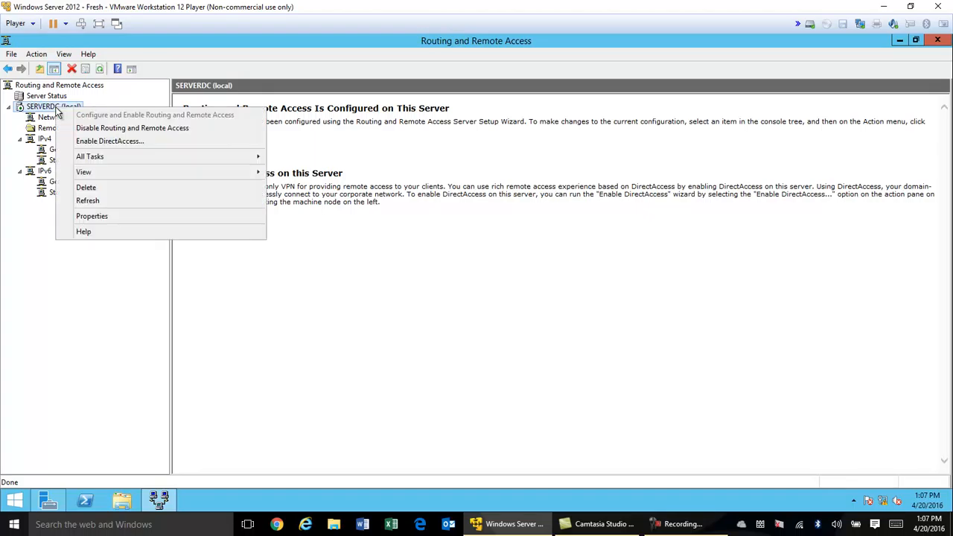
pyautogui.click(95, 130)
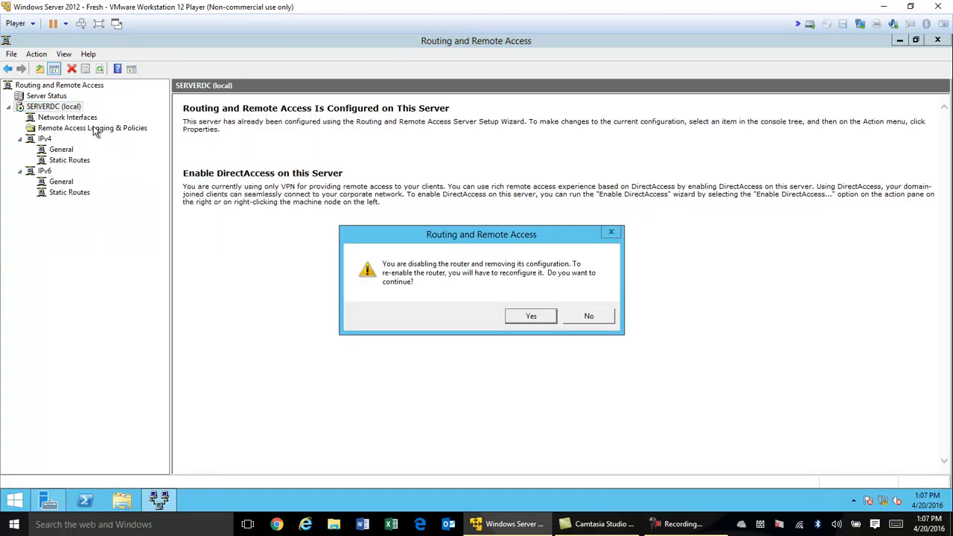
pyautogui.click(529, 316)
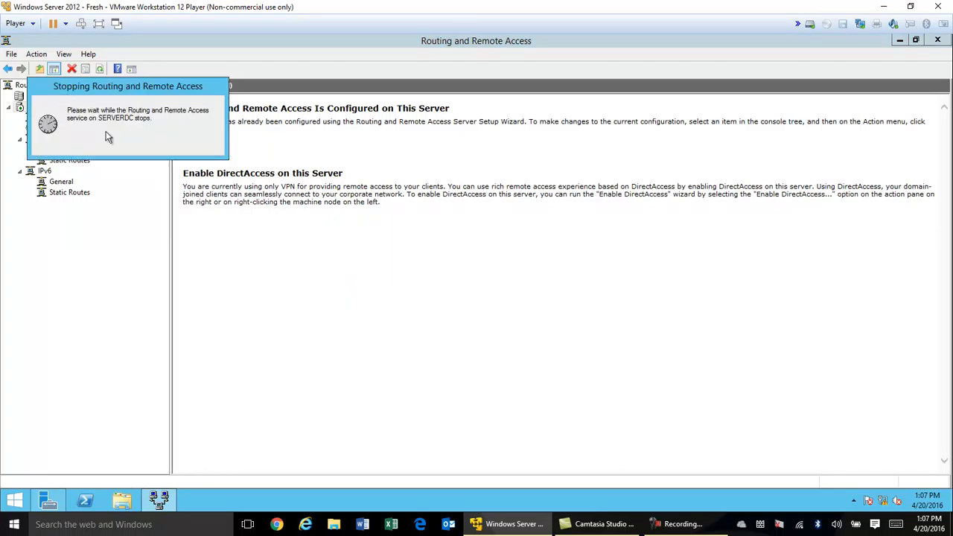
pyautogui.rightClick(52, 108)
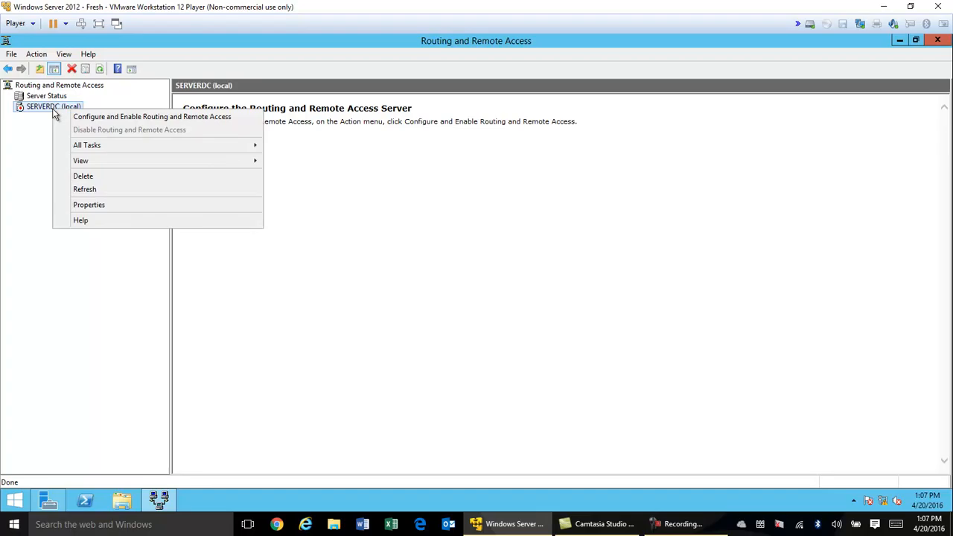
# Run the setup wizard with Custom configuration and only LAN routing, then finish and acknowledge the warning
pyautogui.click(105, 120)
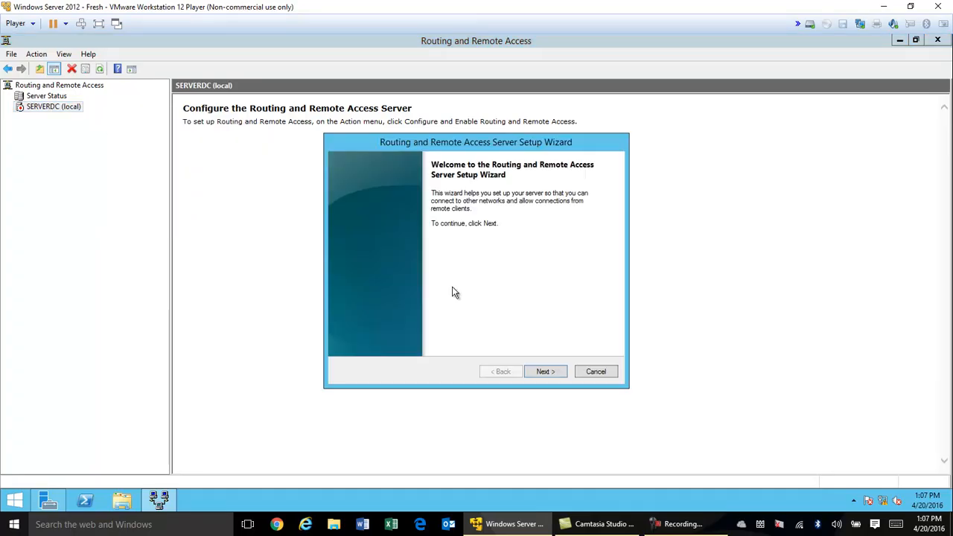
pyautogui.click(542, 372)
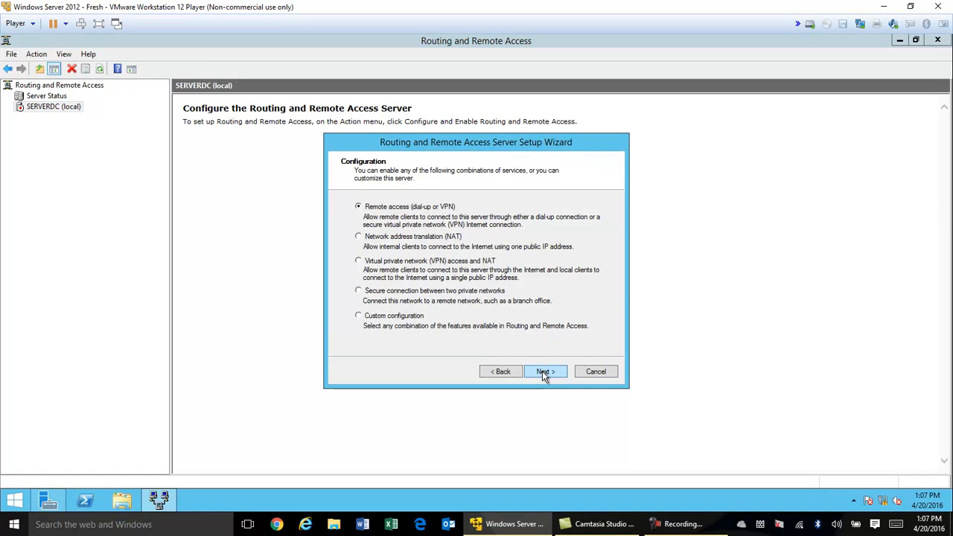
pyautogui.click(388, 318)
pyautogui.click(542, 367)
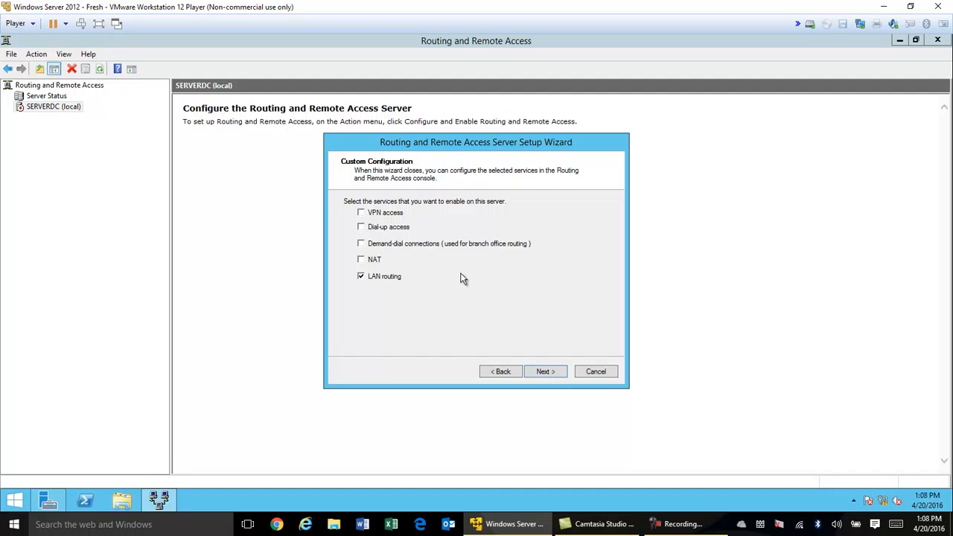
pyautogui.click(554, 374)
pyautogui.click(554, 371)
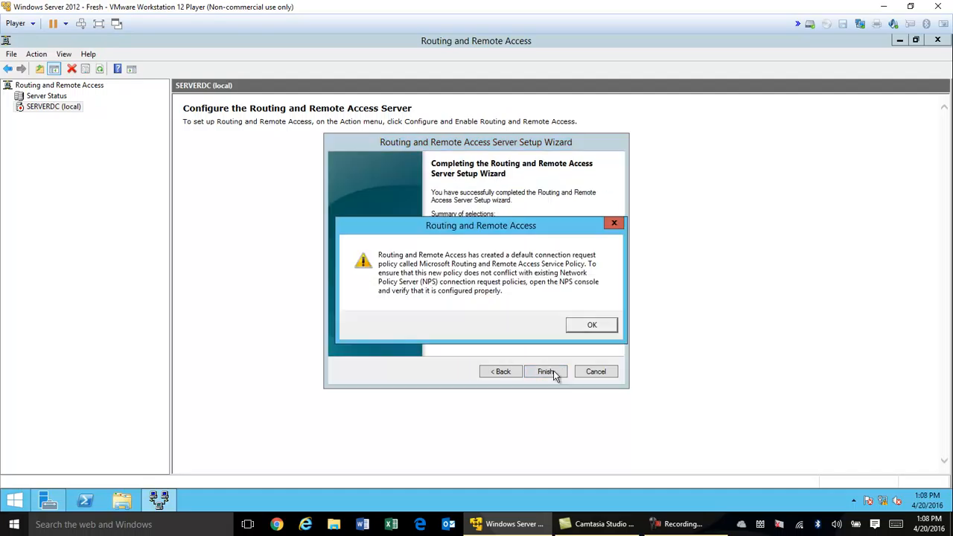
pyautogui.click(598, 328)
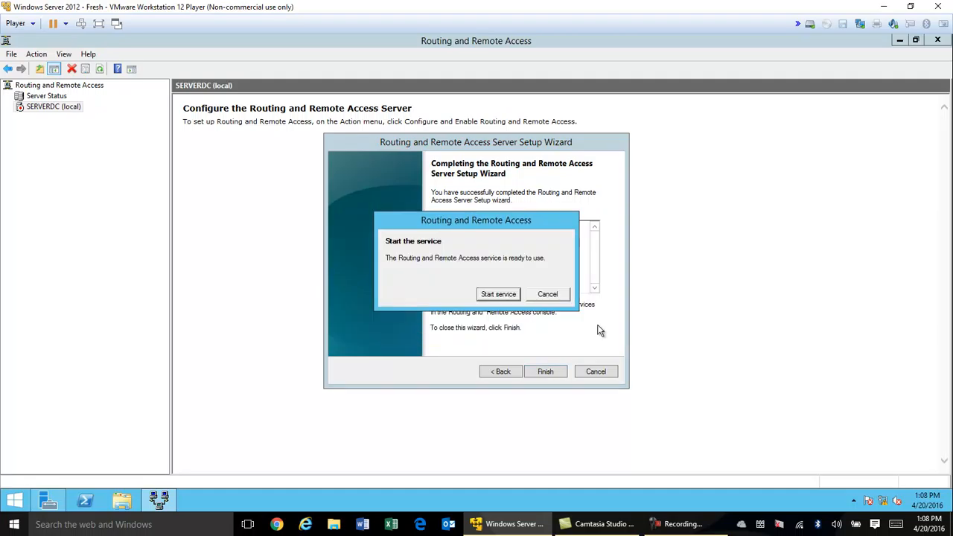
# Start the Routing and Remote Access service on SERVERDC
pyautogui.click(500, 295)
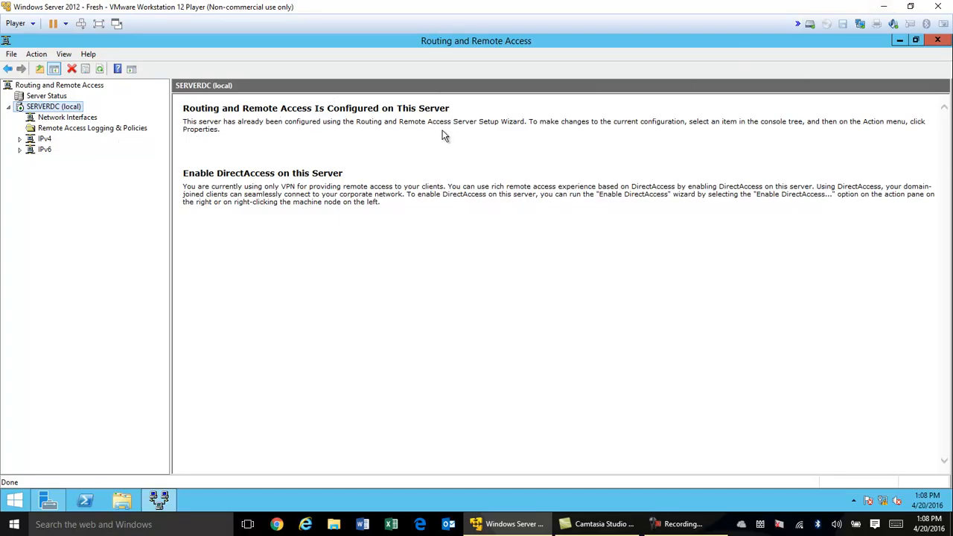
# Launch VMware Workstation 12 Player and power on the CIS 214 - ServerDC virtual machine
pyautogui.click(887, 8)
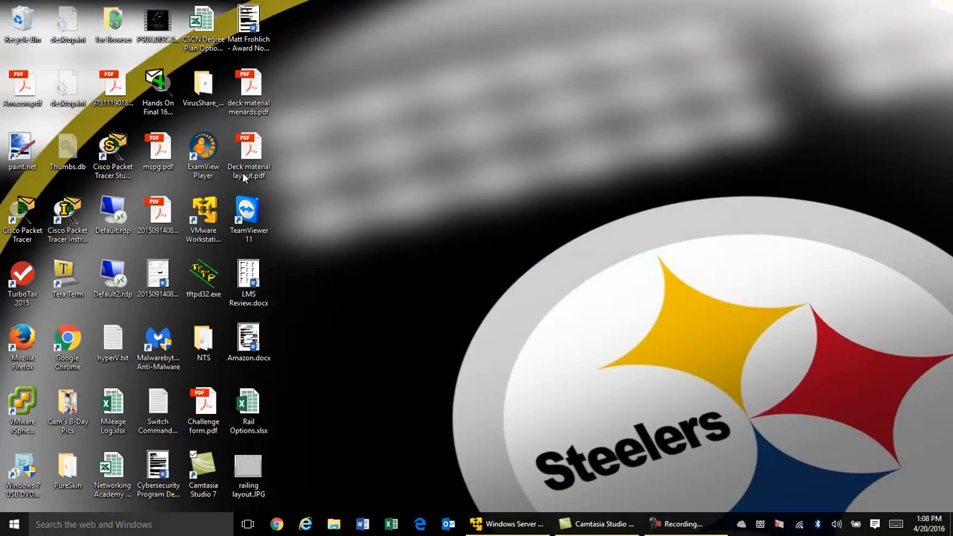
pyautogui.click(203, 214)
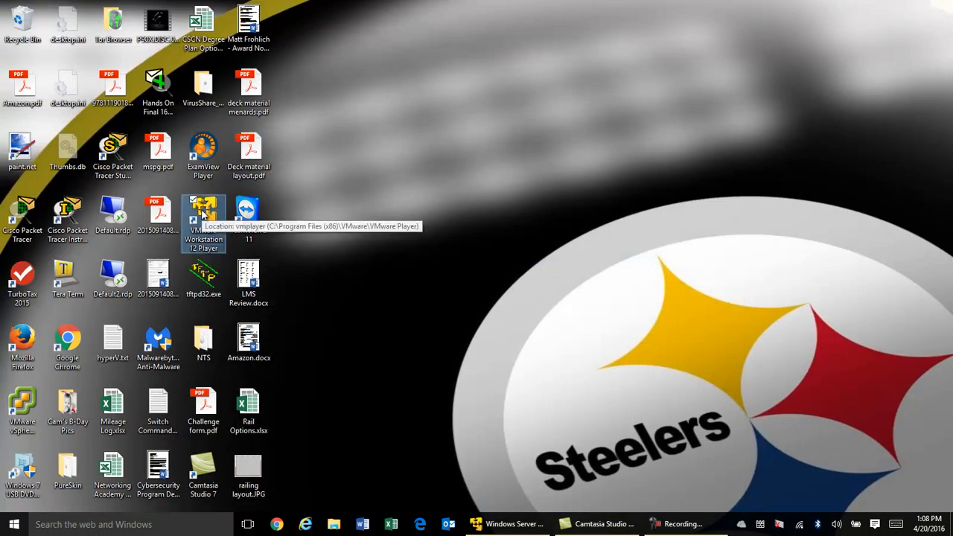
pyautogui.doubleClick(203, 214)
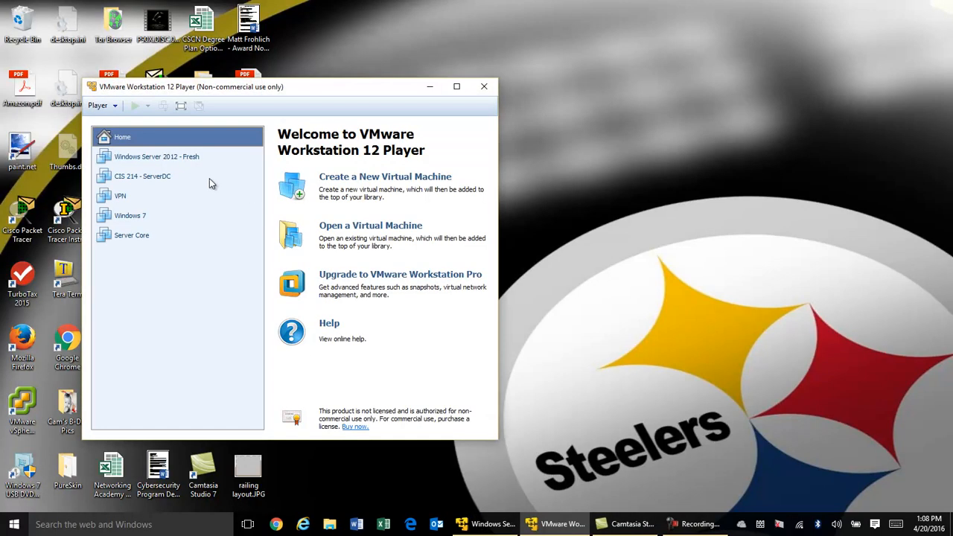
pyautogui.click(165, 181)
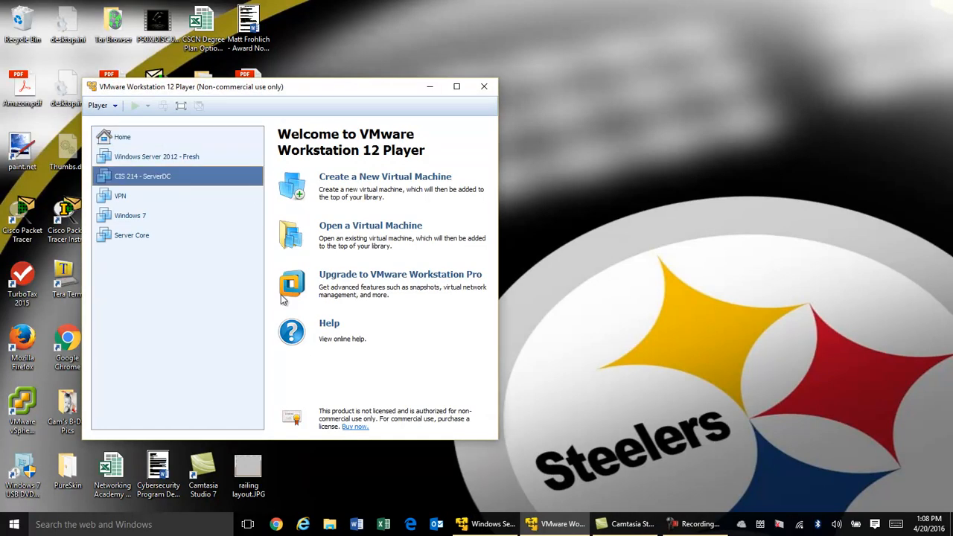
pyautogui.click(332, 375)
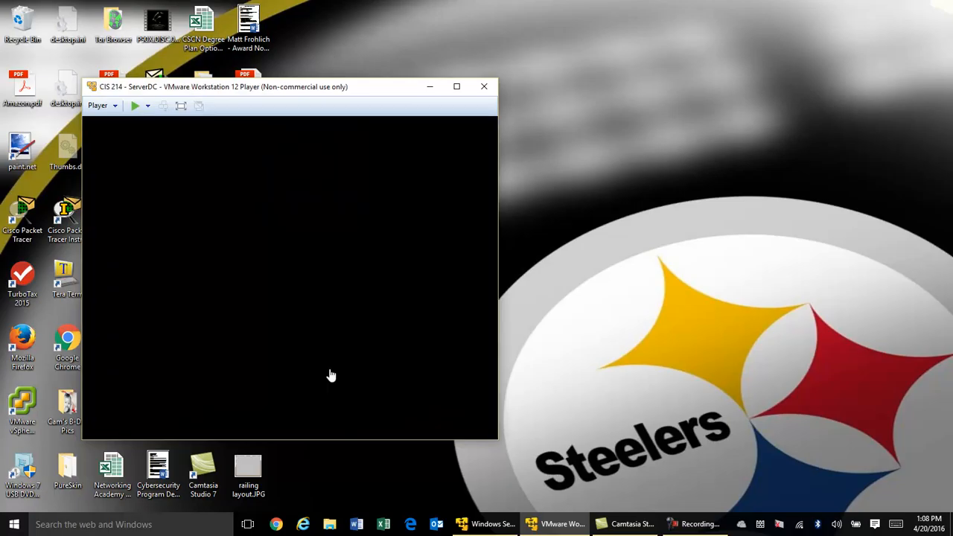
pyautogui.moveTo(416, 87); pyautogui.dragTo(674, 57)
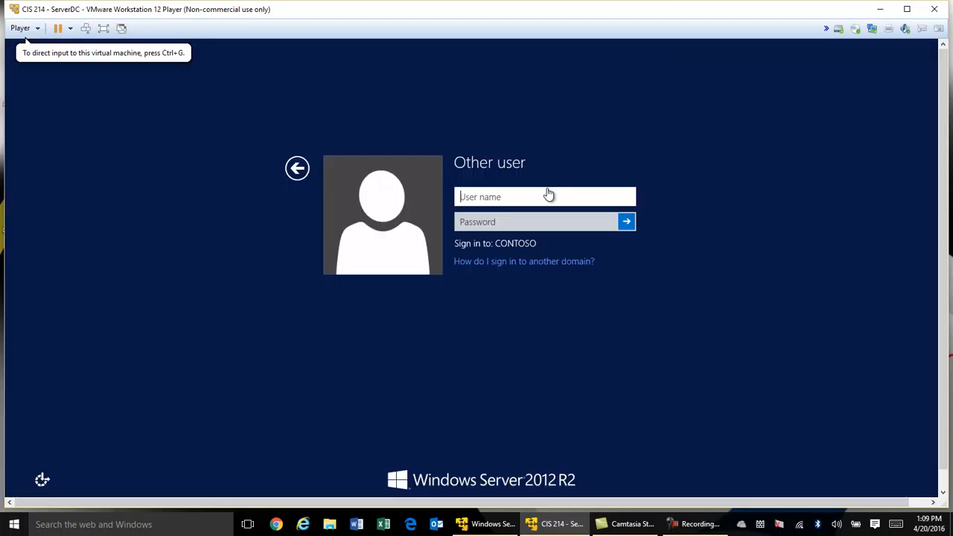
# Sign in to ServerDC with the administrator user name and the account password
pyautogui.click(549, 194)
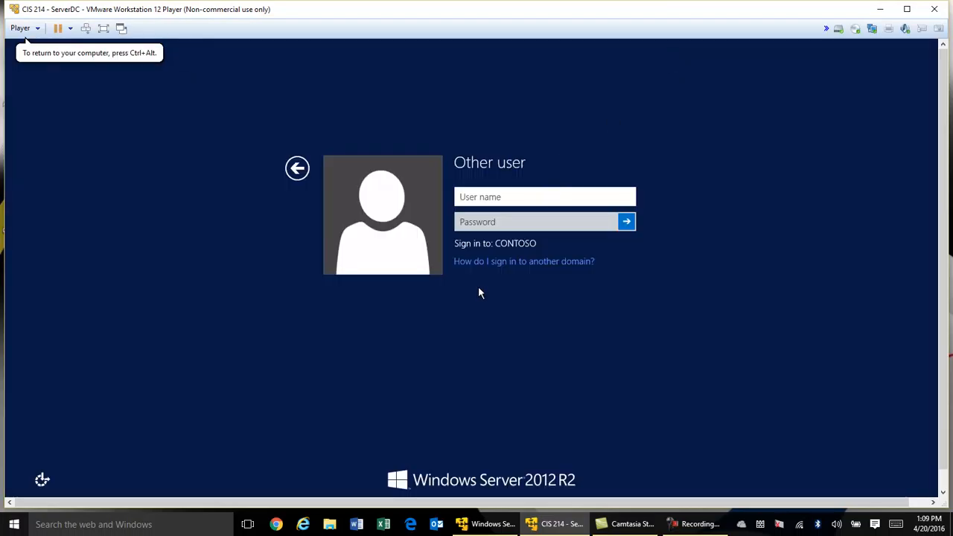
pyautogui.write('administrator')
pyautogui.press('Tab')
pyautogui.write('Pa$$w0rd')
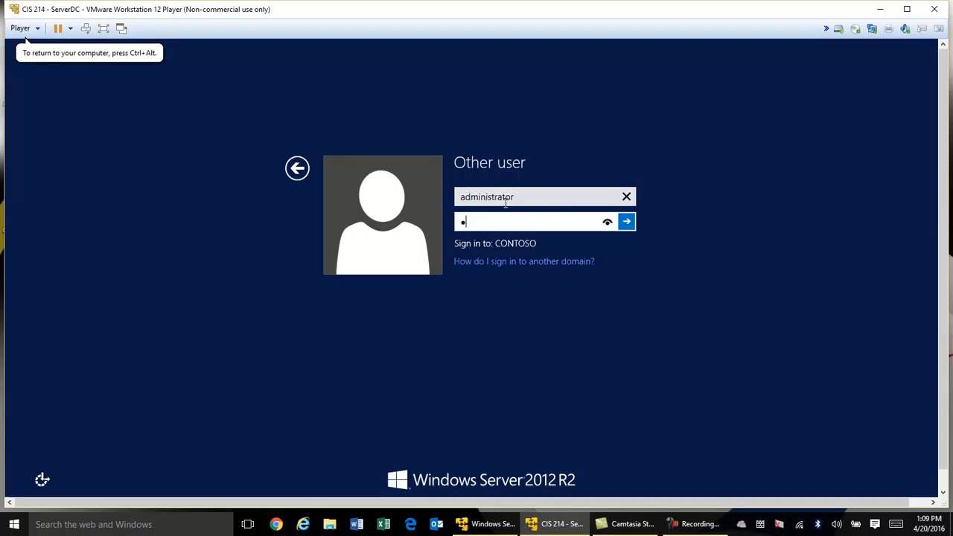
pyautogui.press('Return')
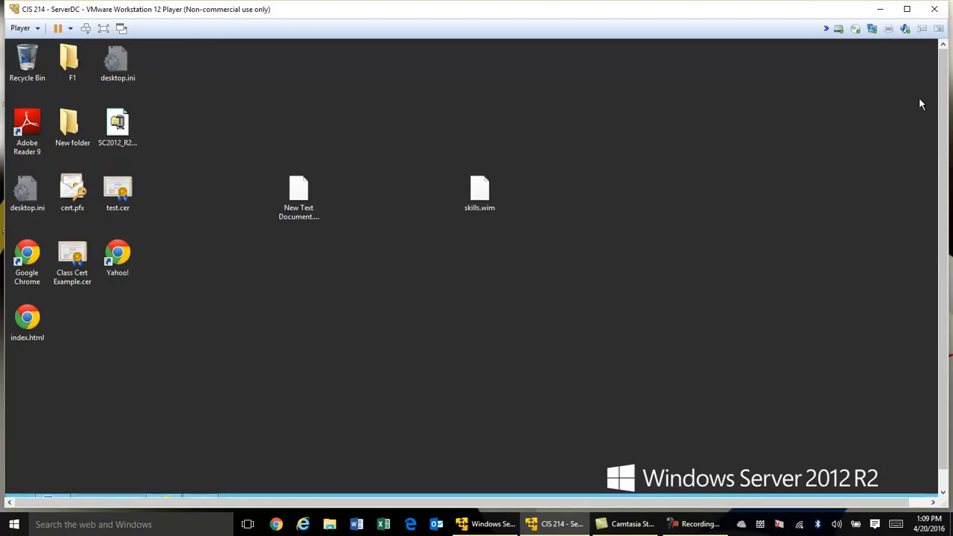
# Maximize the VM and open Ethernet1's IPv4 properties from Network and Sharing Center
pyautogui.click(907, 9)
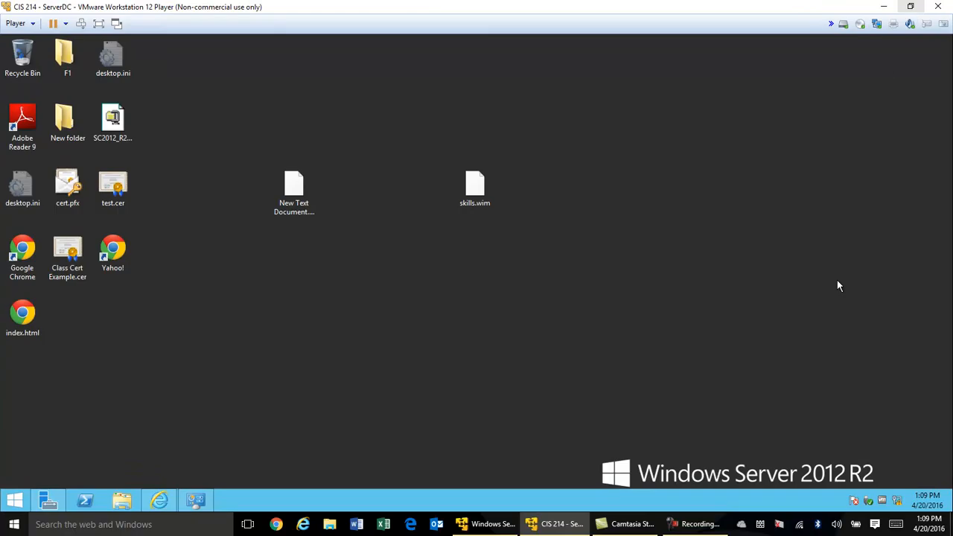
pyautogui.click(897, 490)
pyautogui.click(250, 179)
pyautogui.rightClick(294, 203)
pyautogui.click(328, 313)
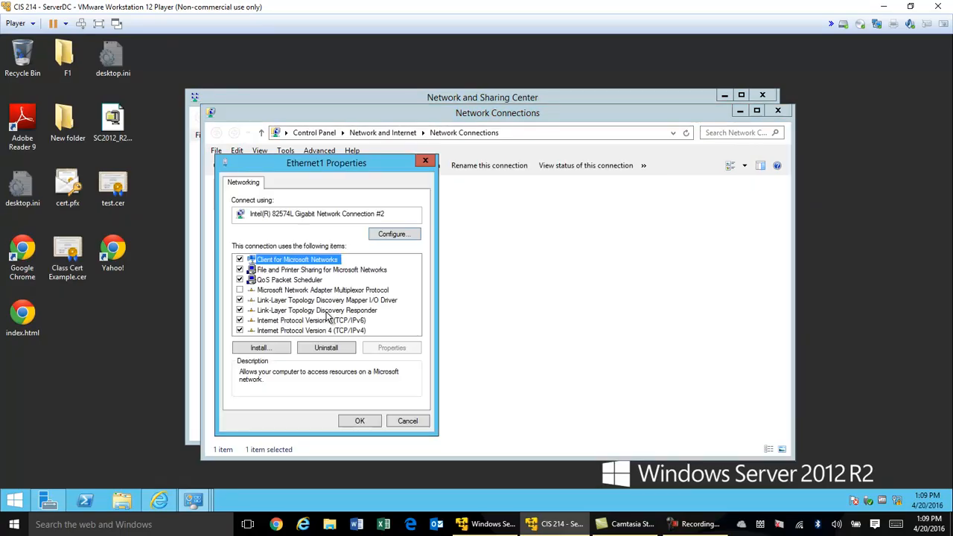
pyautogui.click(356, 335)
pyautogui.click(389, 346)
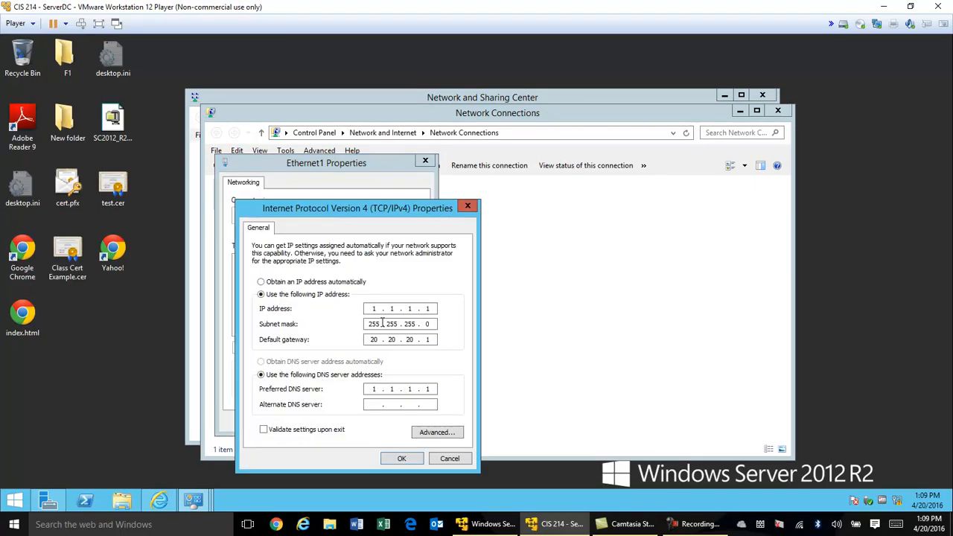
# Change Ethernet1's IPv4 address to 20.20.20.1, save it and close the network windows
pyautogui.doubleClick(375, 308)
pyautogui.write('20 . 20 . 20 .')
pyautogui.click(402, 458)
pyautogui.click(365, 421)
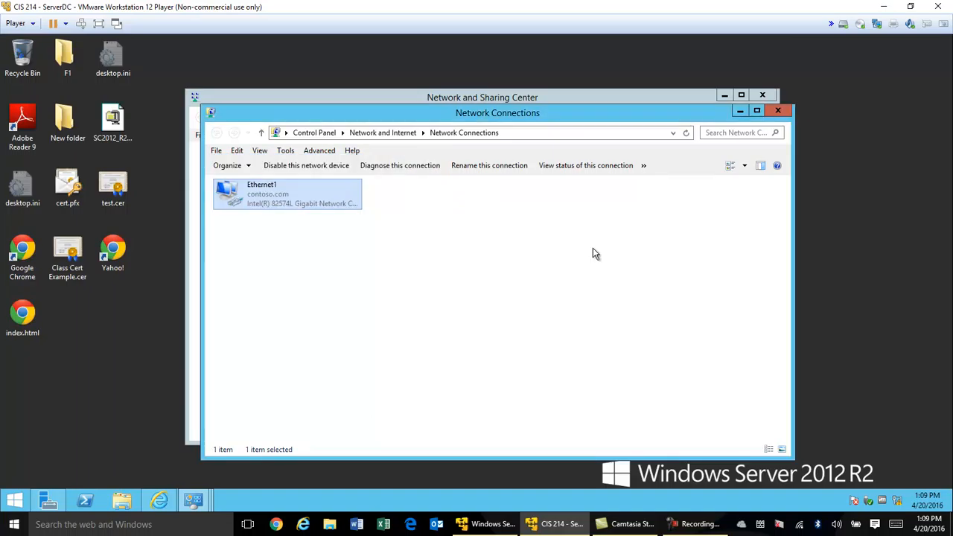
pyautogui.click(784, 112)
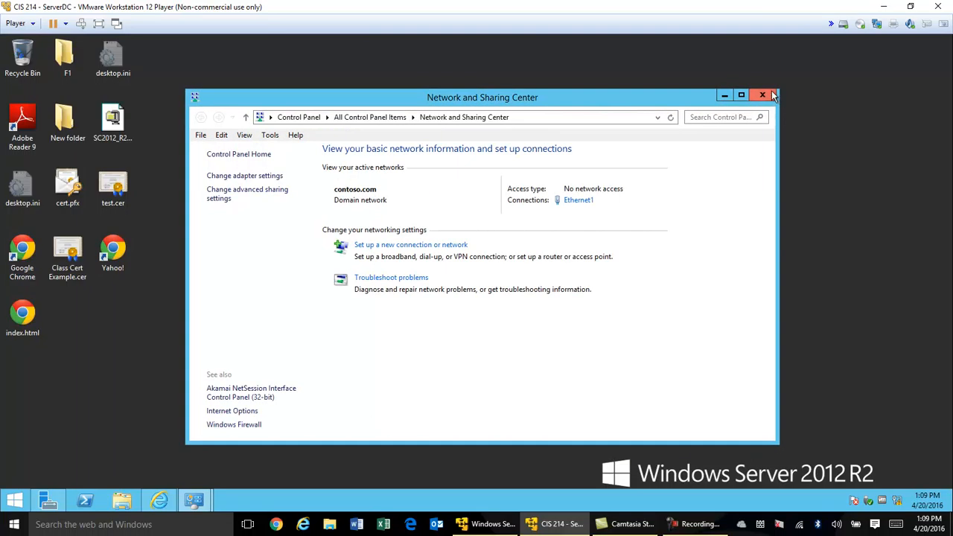
pyautogui.click(762, 95)
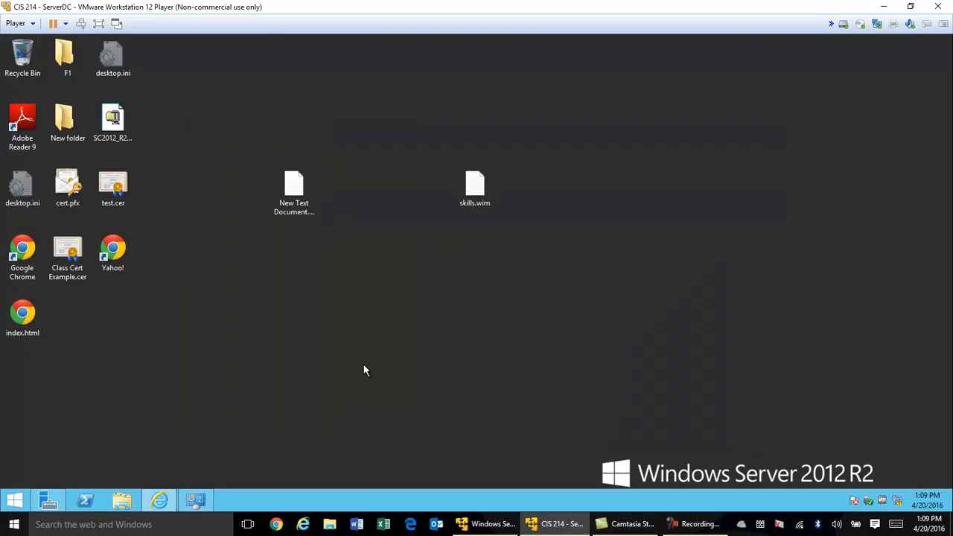
# Run ipconfig in PowerShell to verify 20.20.20.1, then switch to the Fresh VM
pyautogui.click(86, 500)
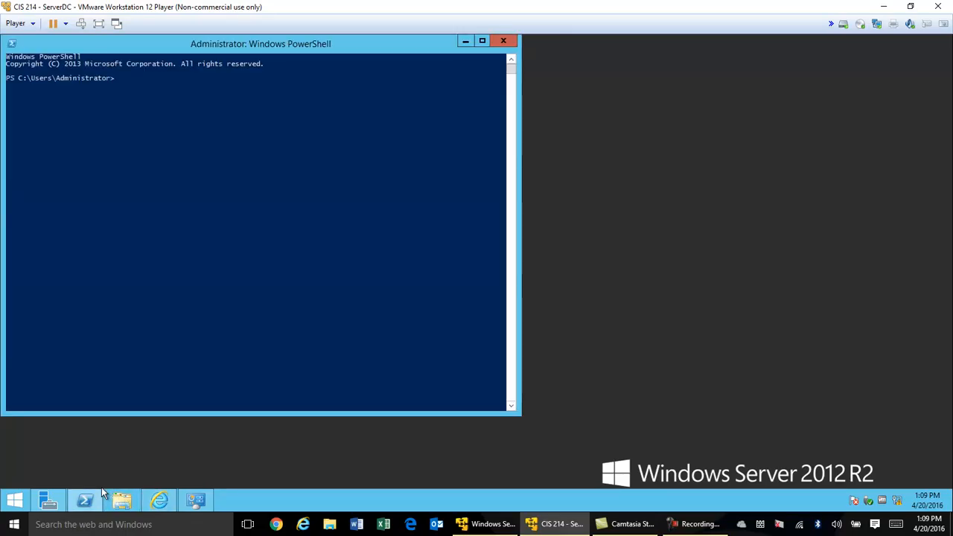
pyautogui.write('ipconfig')
pyautogui.press('Return')
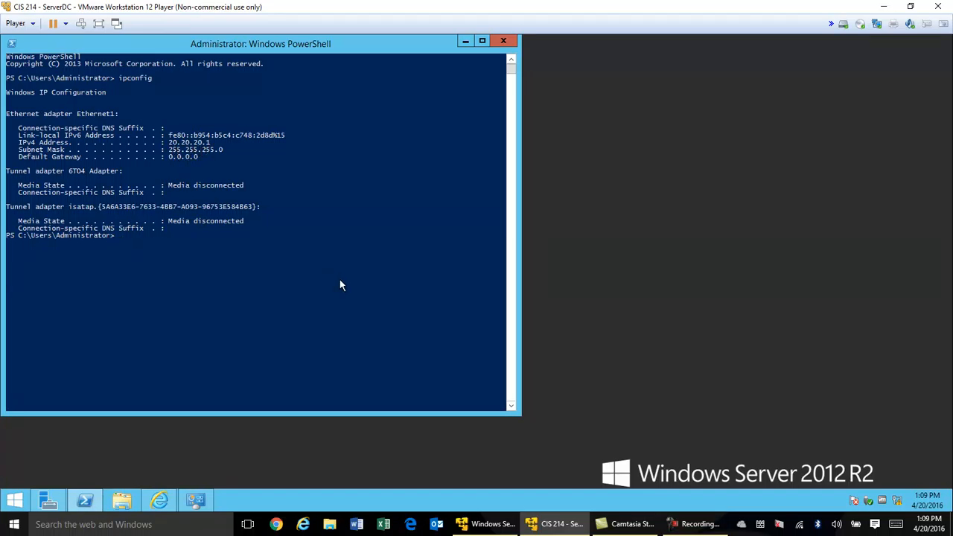
pyautogui.click(483, 526)
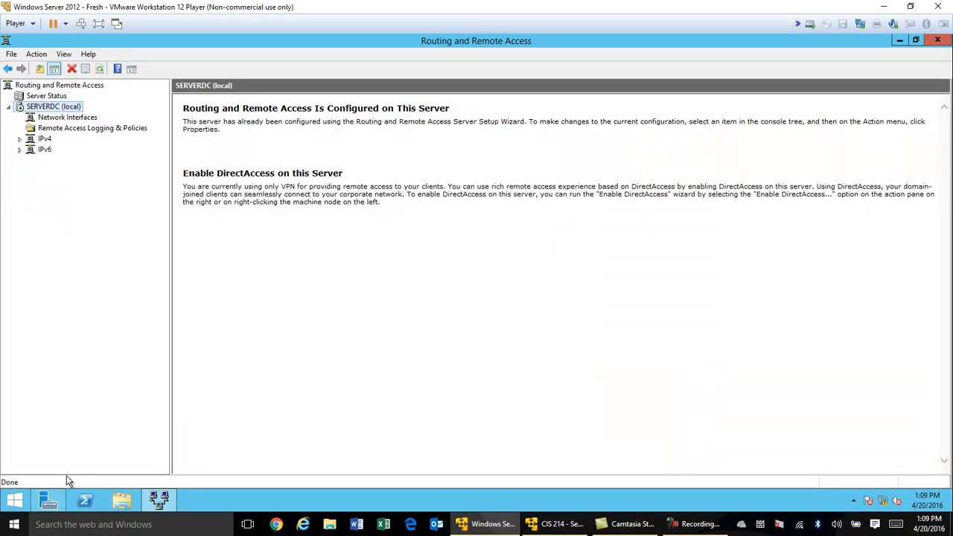
# On the Fresh VM, run ipconfig showing 1.1.1.1 and ping 20.20.20.1 successfully
pyautogui.click(86, 500)
pyautogui.write('ipconfig')
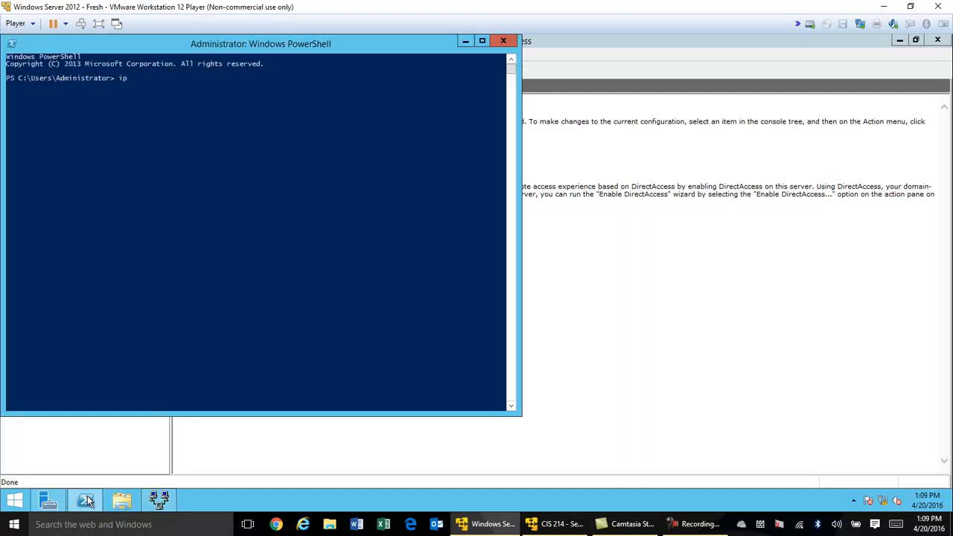
pyautogui.press('Return')
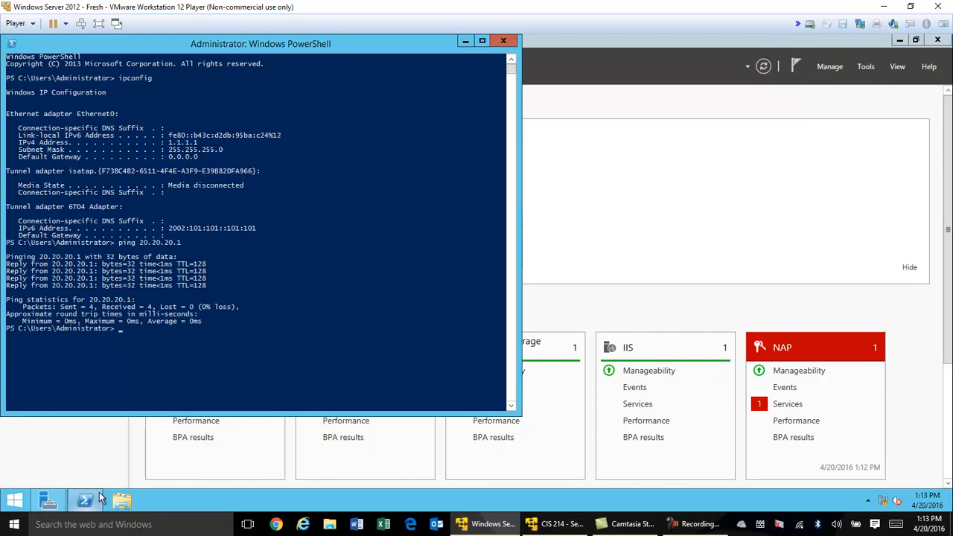
pyautogui.write('ping 20.20.20.1')
pyautogui.press('Return')
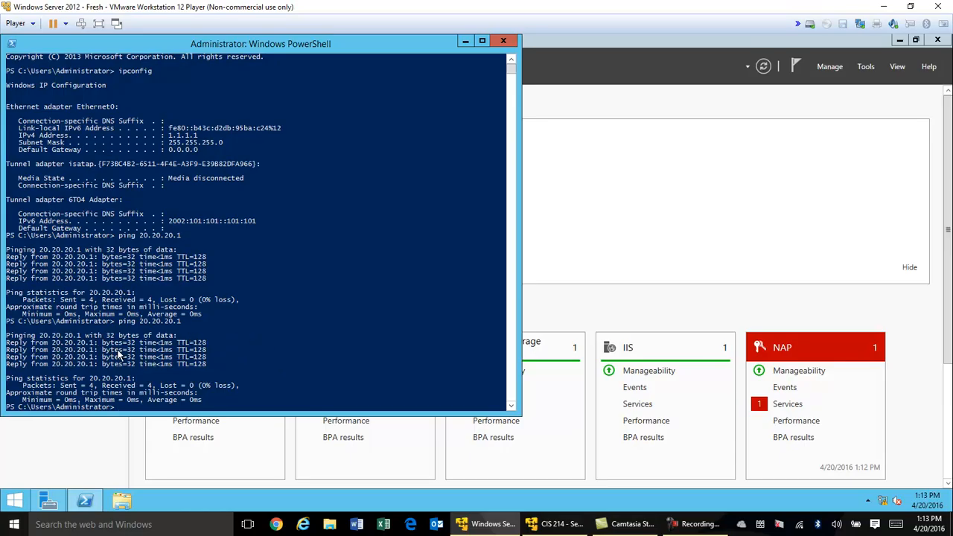
# On ServerDC, ping 1.1.1.1 and get 4 of 4 replies
pyautogui.click(555, 524)
pyautogui.write('ping 1.1.1.1')
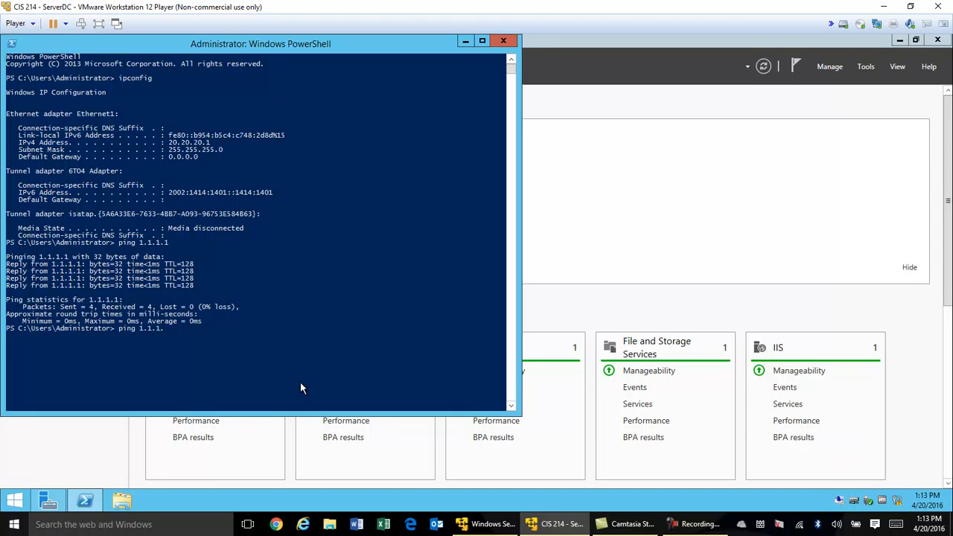
pyautogui.press('Return')
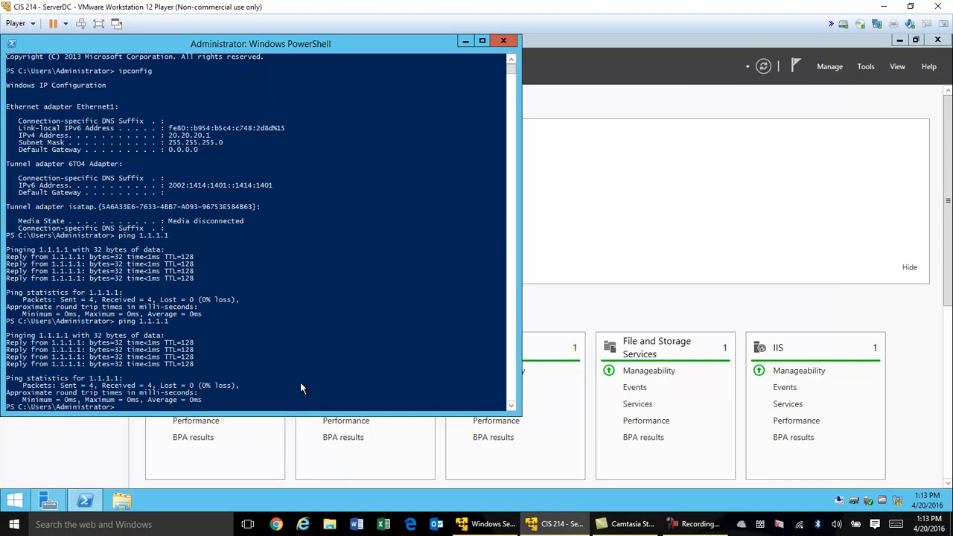
# Minimize ServerDC's PowerShell and close the PowerShell window on the Fresh VM
pyautogui.click(469, 39)
pyautogui.click(488, 525)
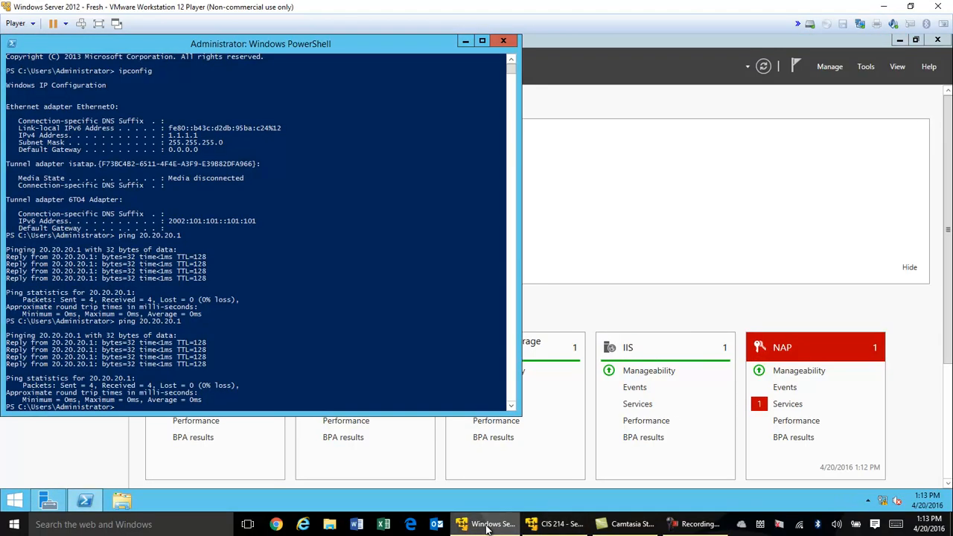
pyautogui.click(500, 41)
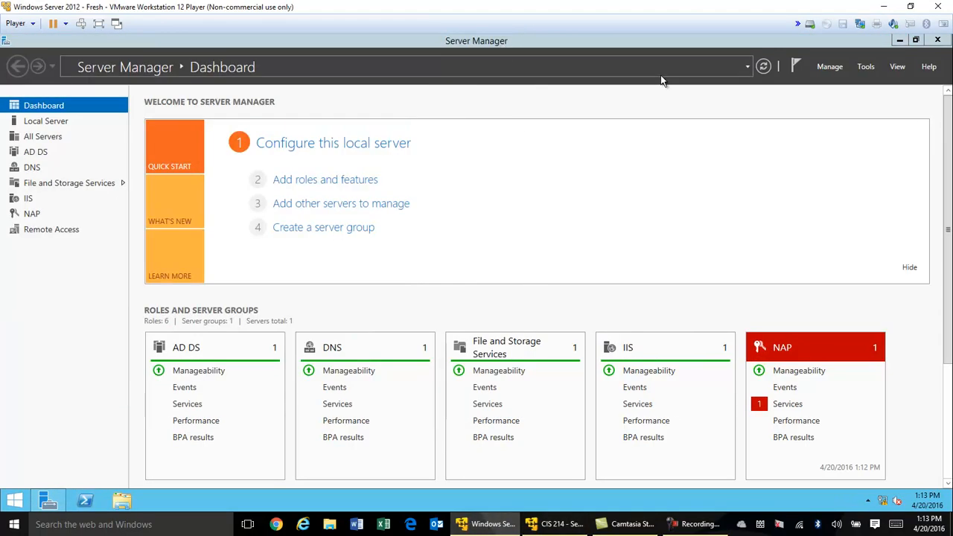
# Launch Routing and Remote Access and start a new IPv4 static route on Ethernet0
pyautogui.click(866, 68)
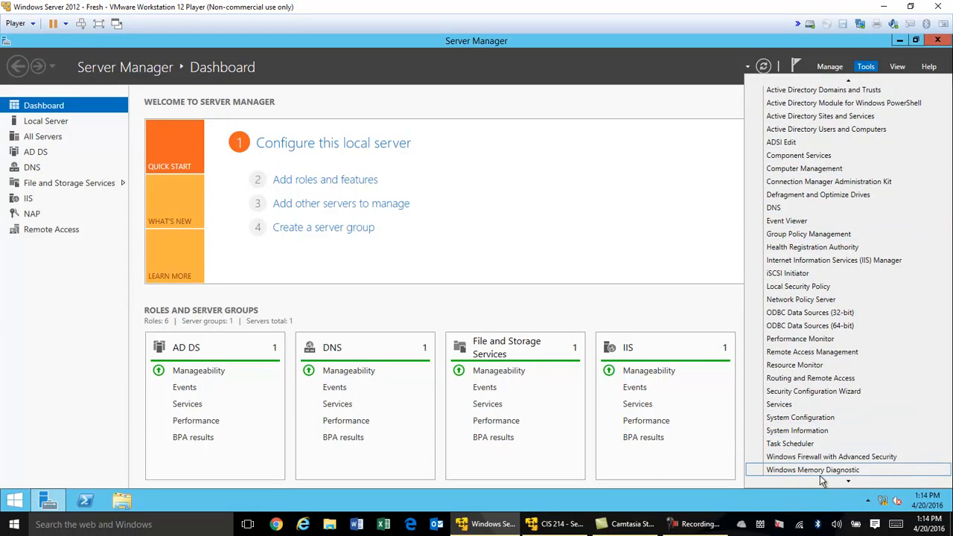
pyautogui.moveTo(851, 482)
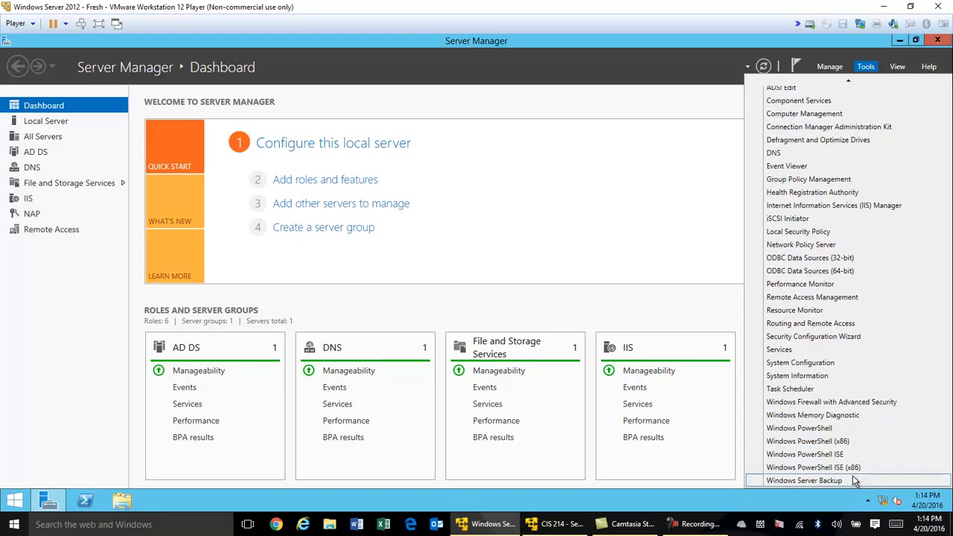
pyautogui.click(828, 324)
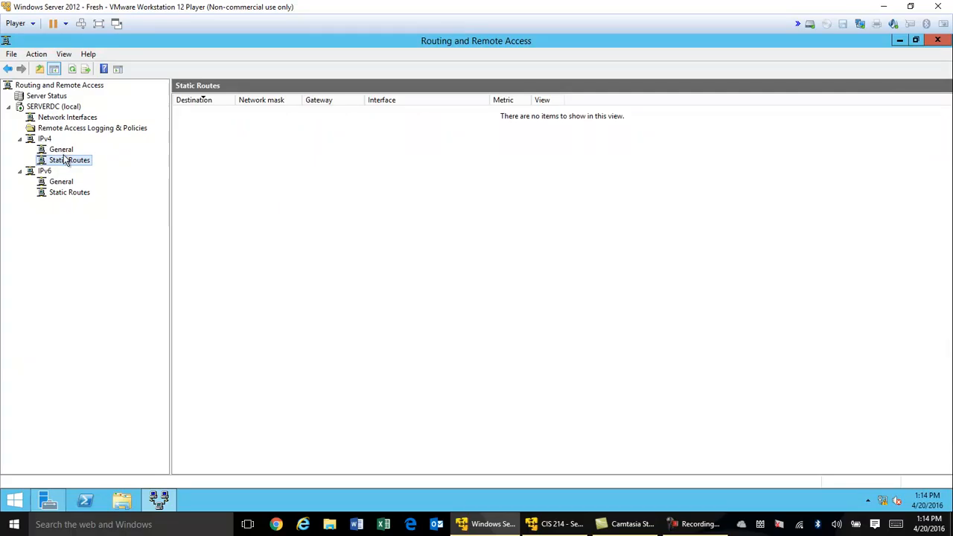
pyautogui.rightClick(63, 166)
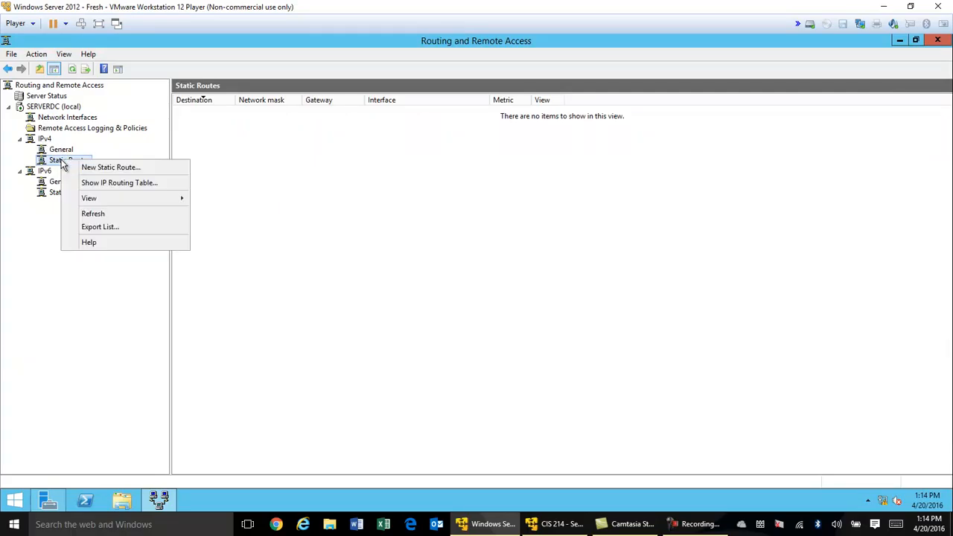
pyautogui.click(90, 168)
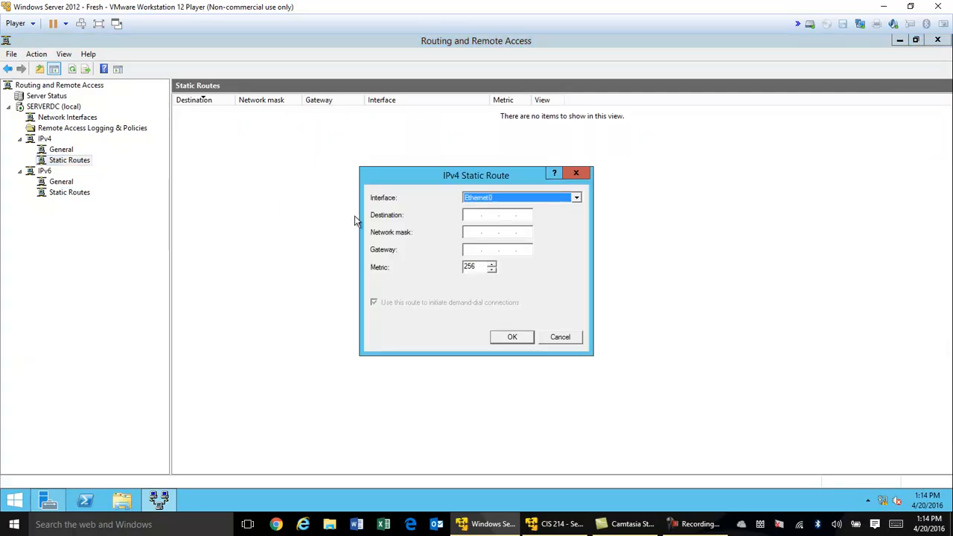
pyautogui.click(578, 198)
pyautogui.click(578, 198)
# Enter destination 20.20.20.0, mask 255.255.255.0, gateway 20.20.20.1 and save the route
pyautogui.click(473, 214)
pyautogui.write('20.20.20.0')
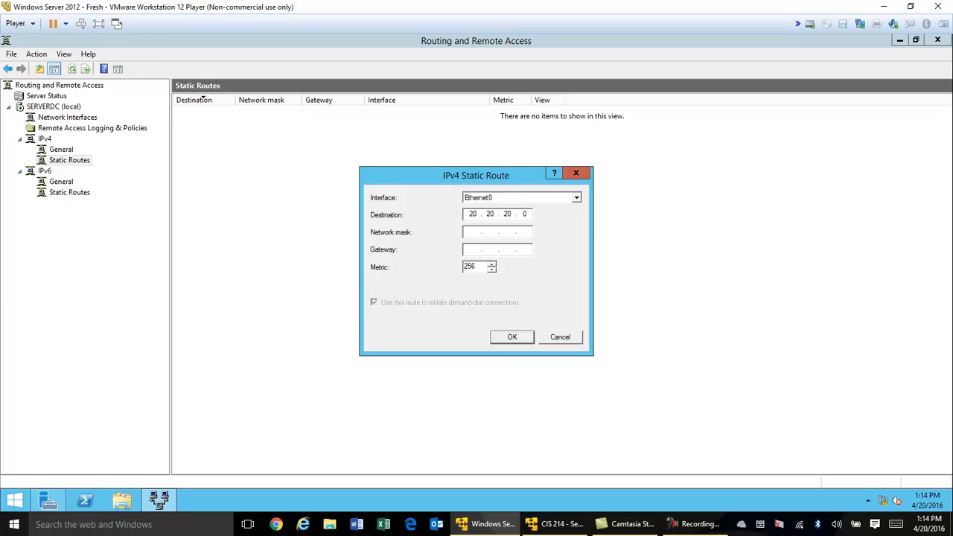
pyautogui.press('Tab')
pyautogui.doubleClick(523, 215)
pyautogui.doubleClick(476, 215)
pyautogui.click(475, 231)
pyautogui.write('255.255.255.0')
pyautogui.click(471, 250)
pyautogui.write('20.20.20')
pyautogui.click(524, 342)
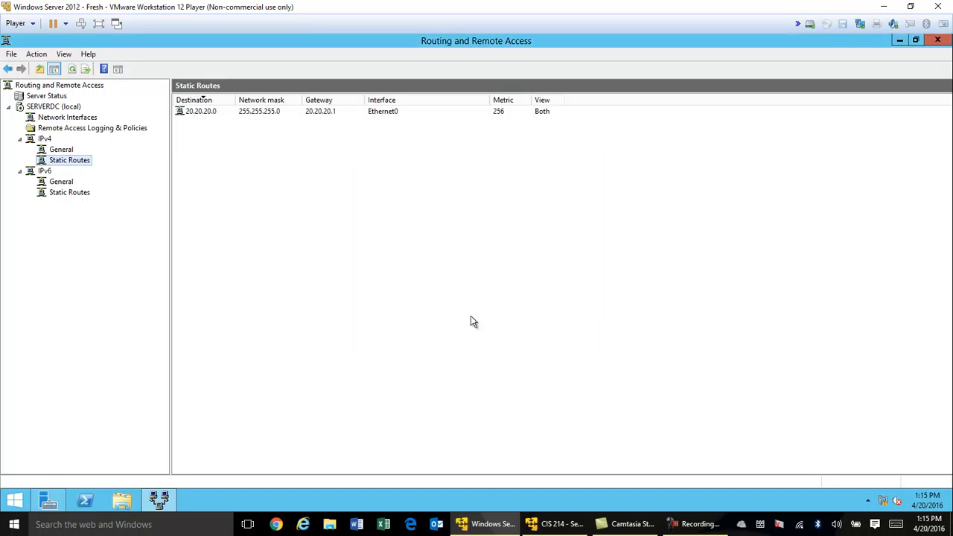
# On ServerDC, launch Routing and Remote Access and start a new IPv4 static route
pyautogui.click(546, 524)
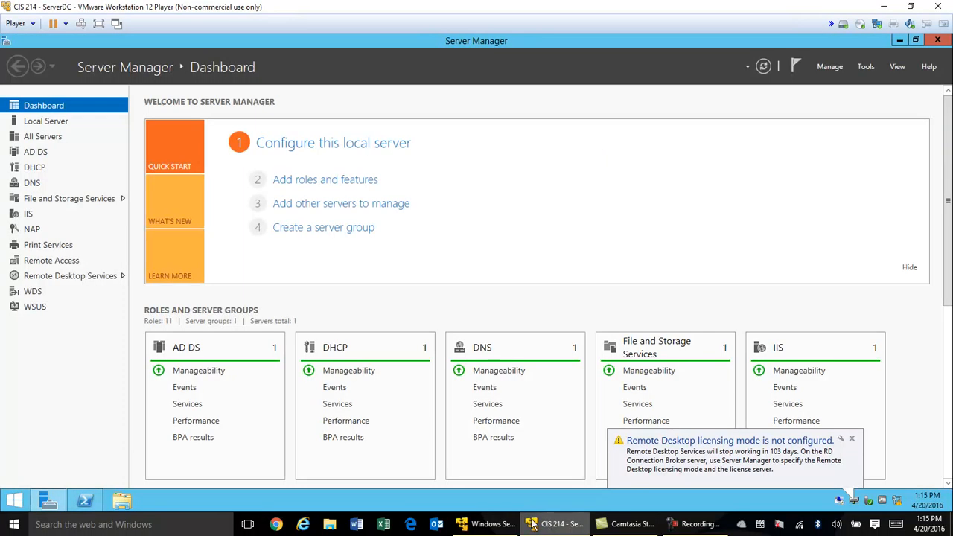
pyautogui.click(52, 503)
pyautogui.click(48, 501)
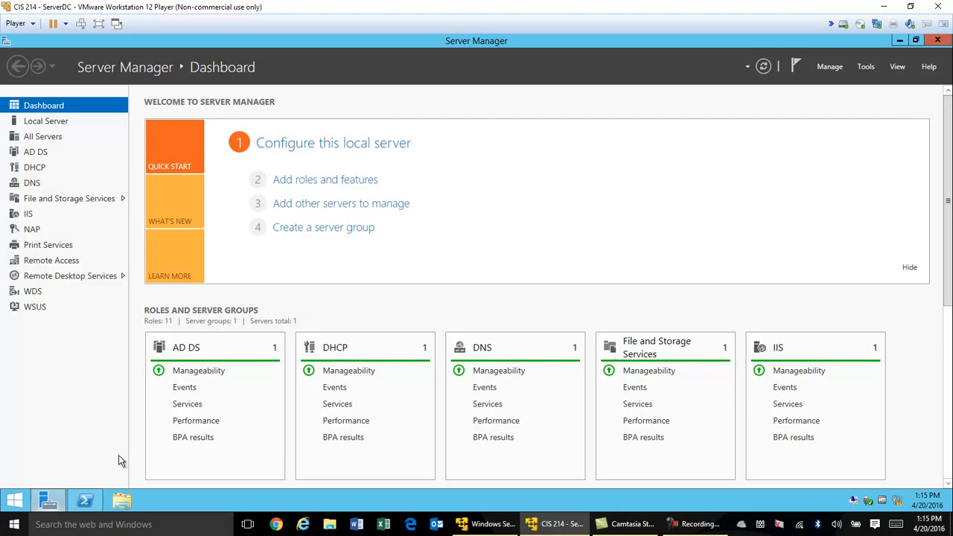
pyautogui.click(868, 67)
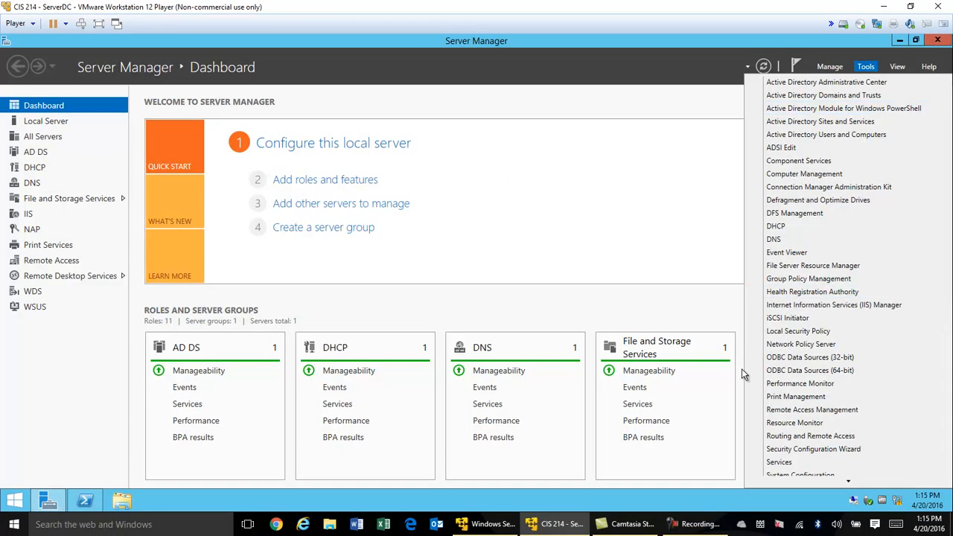
pyautogui.click(837, 437)
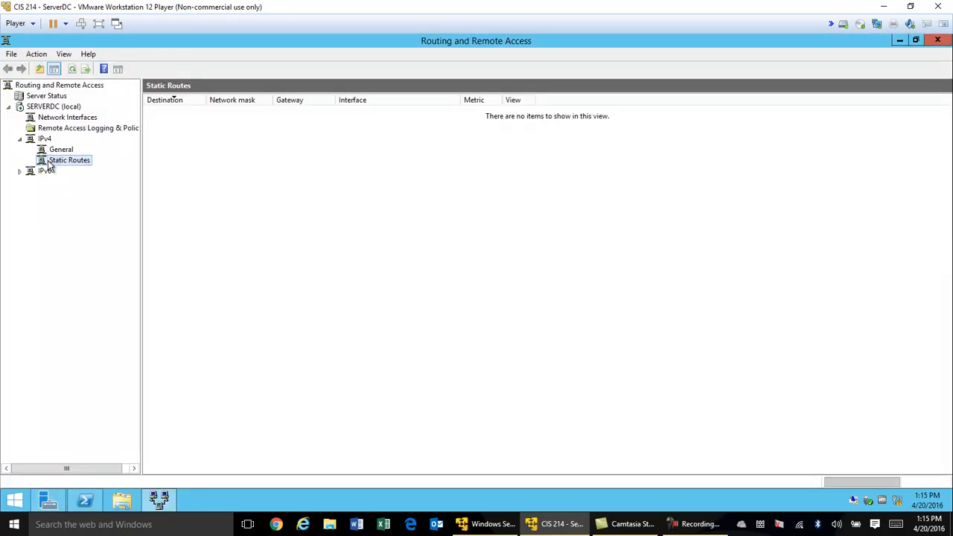
pyautogui.rightClick(50, 164)
pyautogui.click(97, 168)
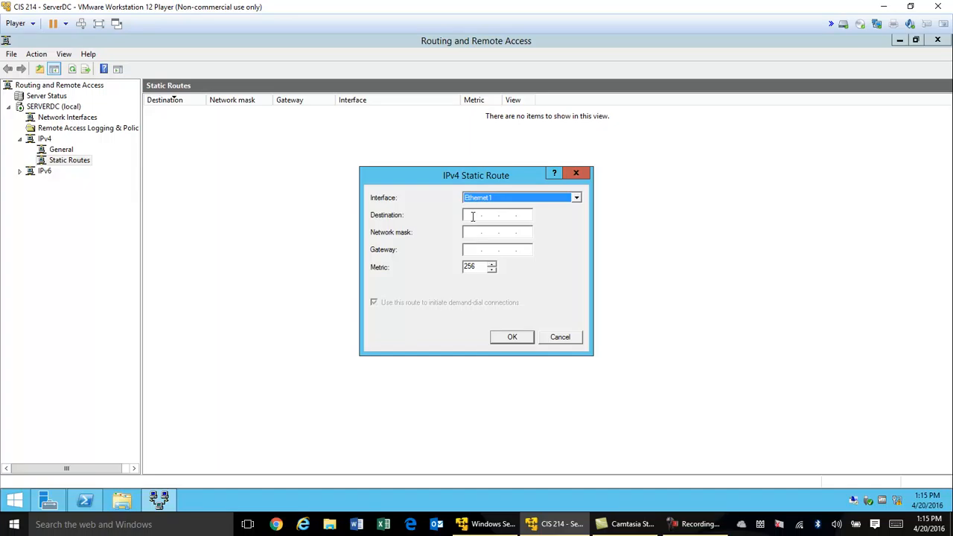
# Save a route on Ethernet1 to 1.1.1.0, mask 255.255.255.0, via gateway 1.1.1.1
pyautogui.click(472, 216)
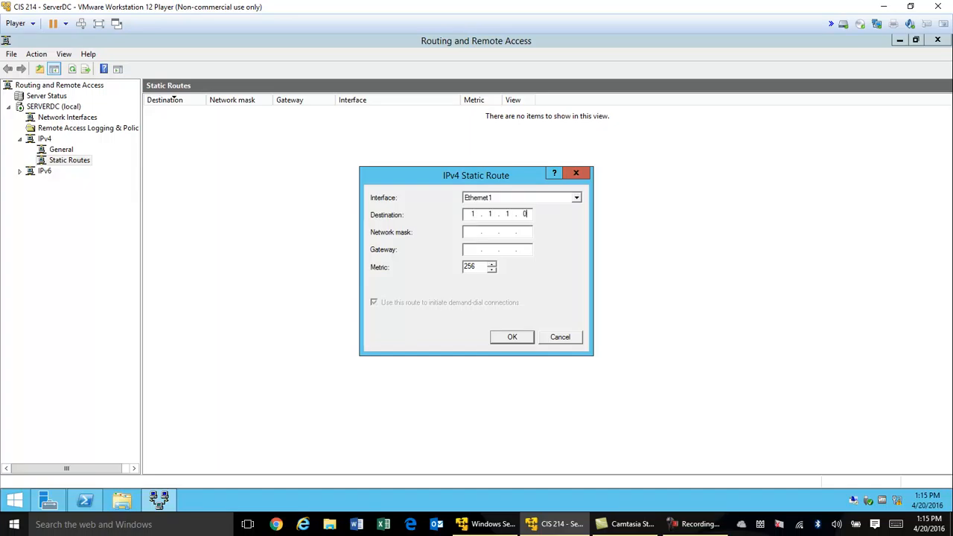
pyautogui.write('255.255.255.0')
pyautogui.click(521, 340)
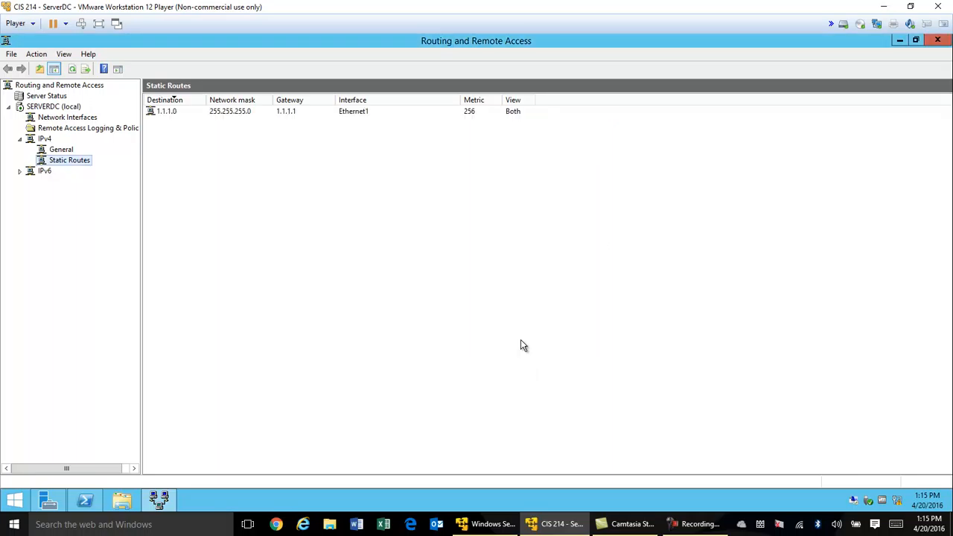
pyautogui.click(93, 497)
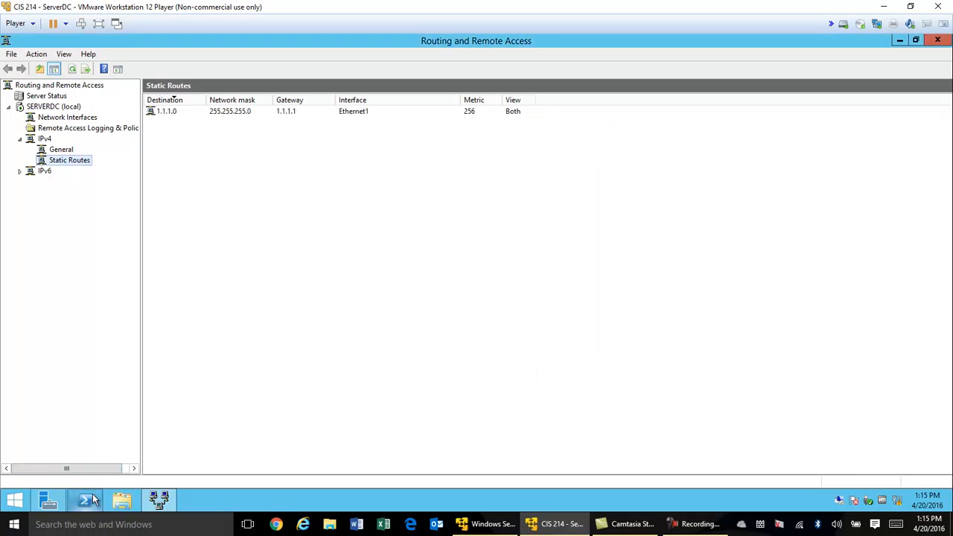
# Rerun ping 1.1.1.1 to confirm it still succeeds, then launch Paint from the taskbar search
pyautogui.press('Up')
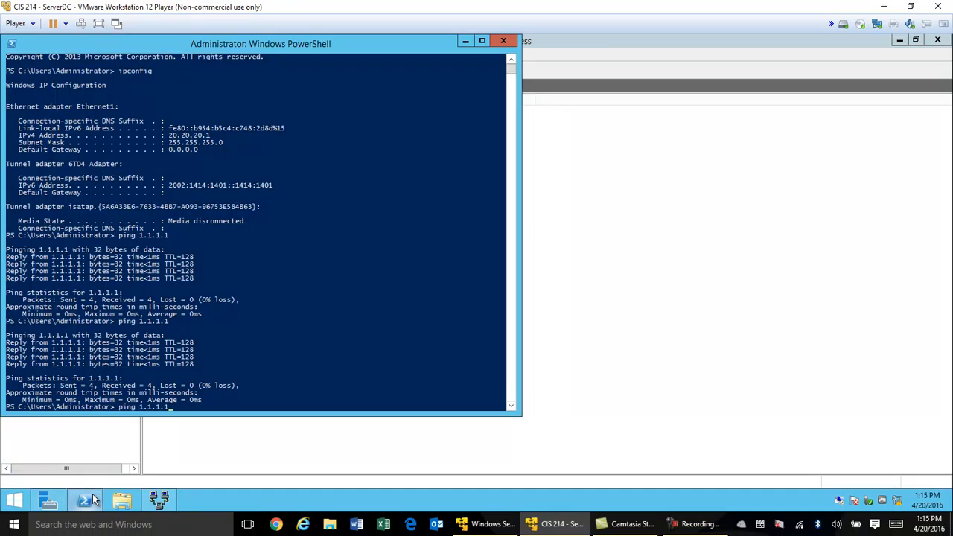
pyautogui.press('Return')
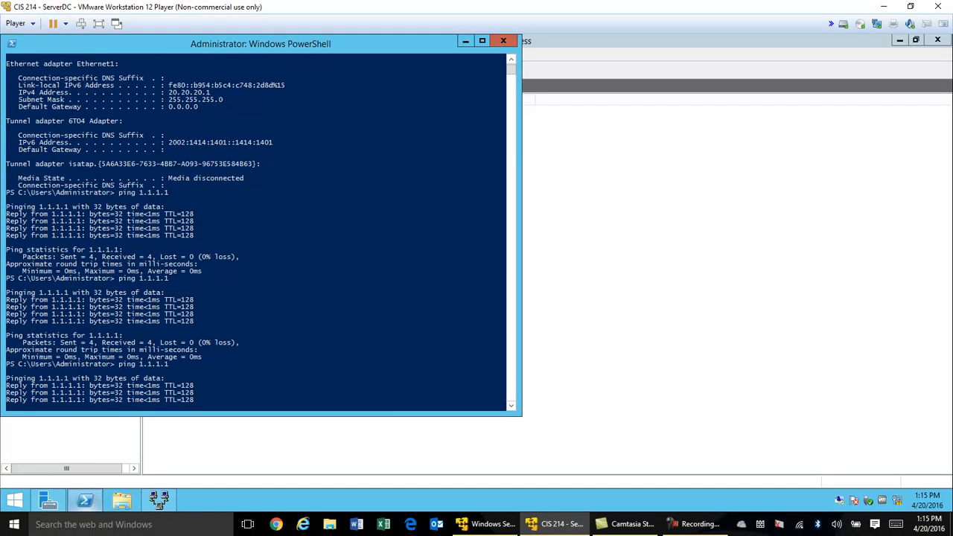
pyautogui.click(97, 525)
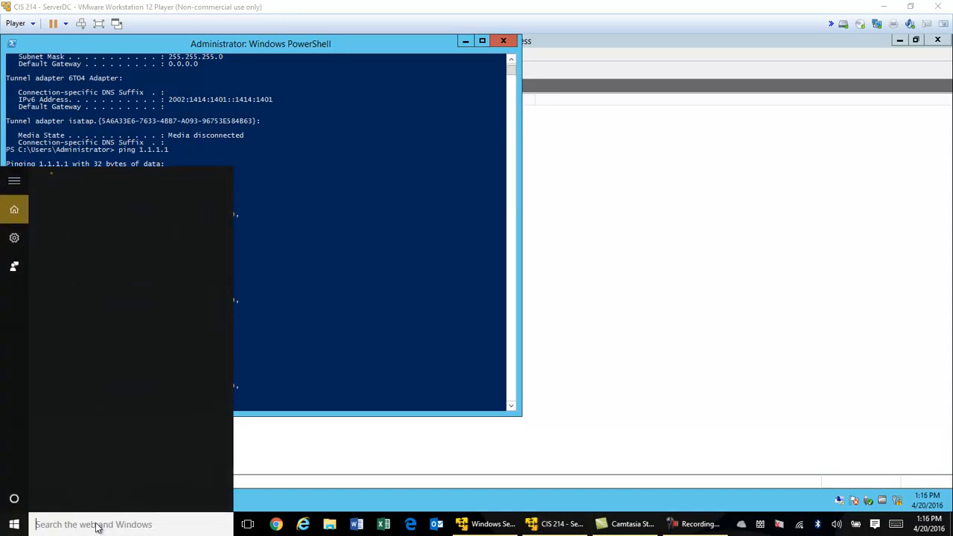
pyautogui.write('paint')
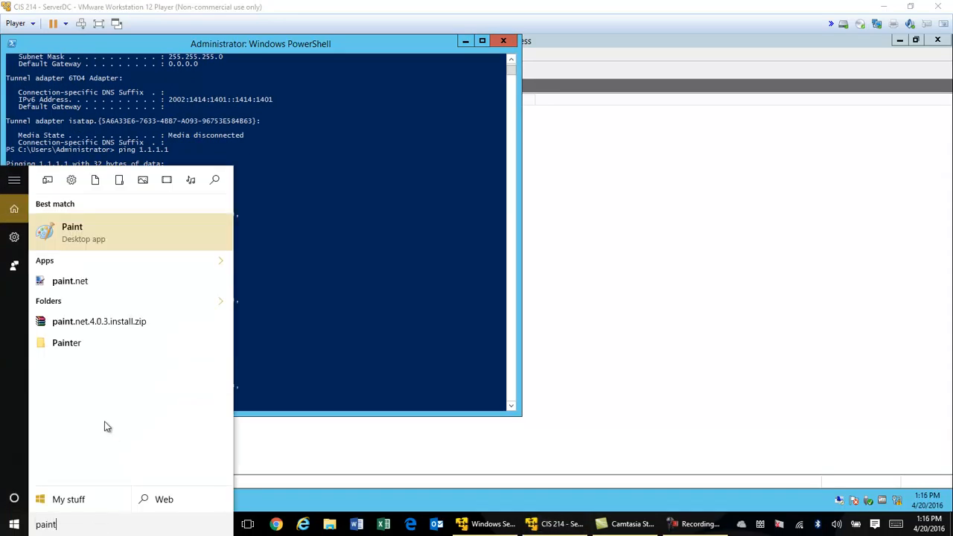
pyautogui.click(81, 237)
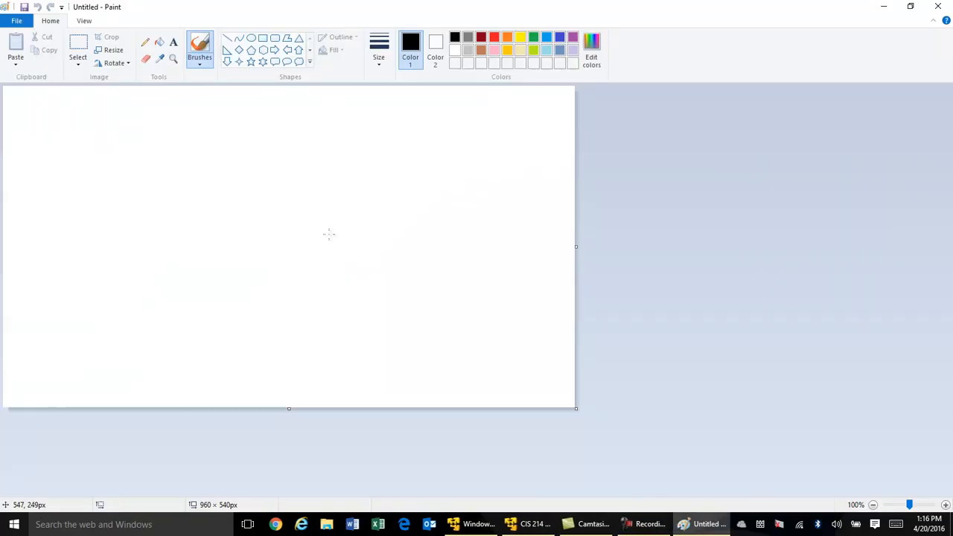
# Draw two rectangles on the canvas, one on the left and one on the right
pyautogui.click(263, 38)
pyautogui.moveTo(72, 186); pyautogui.dragTo(116, 259)
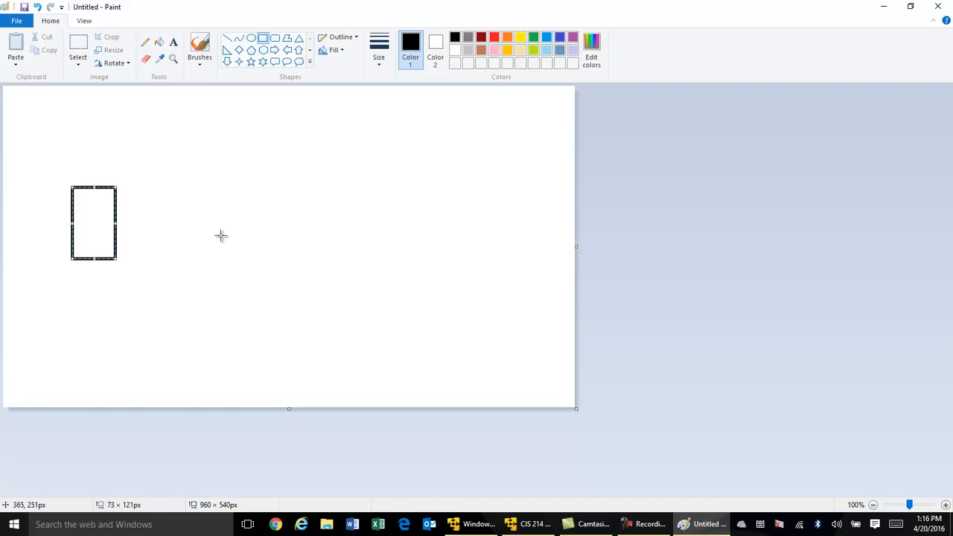
pyautogui.moveTo(325, 186); pyautogui.dragTo(376, 273)
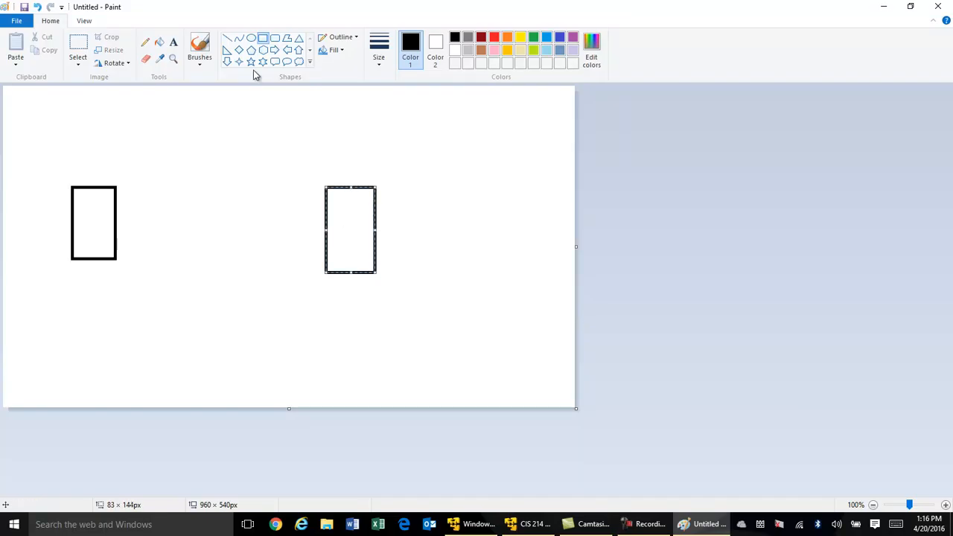
# Add text labels 1.1.1.0/24 above the left box and 20.20.20.0/24 above the right box
pyautogui.click(174, 41)
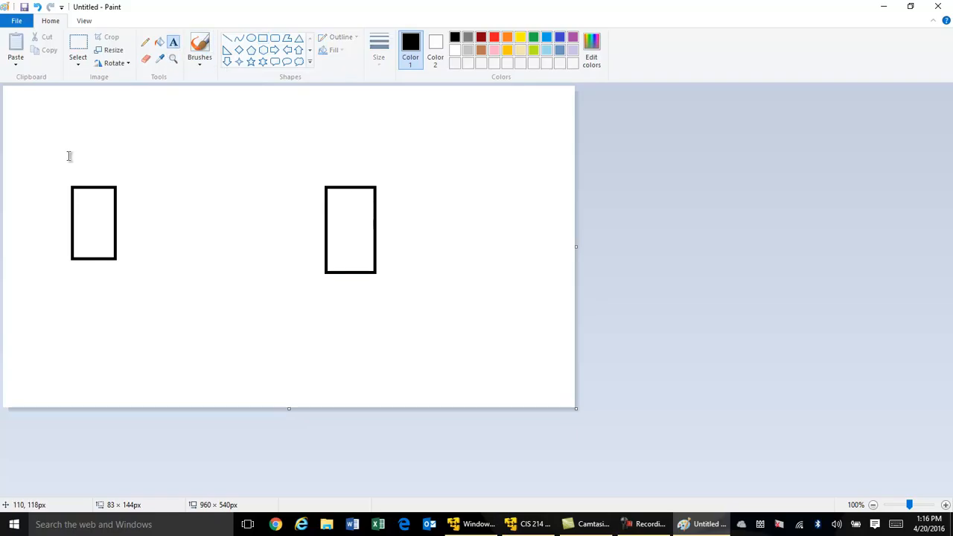
pyautogui.click(66, 148)
pyautogui.write('1.1')
pyautogui.write('0/24')
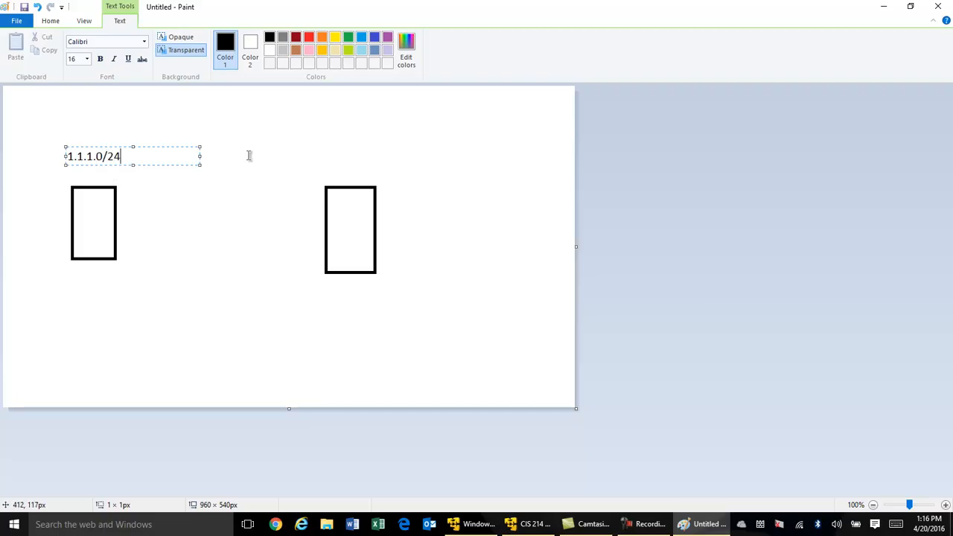
pyautogui.click(349, 160)
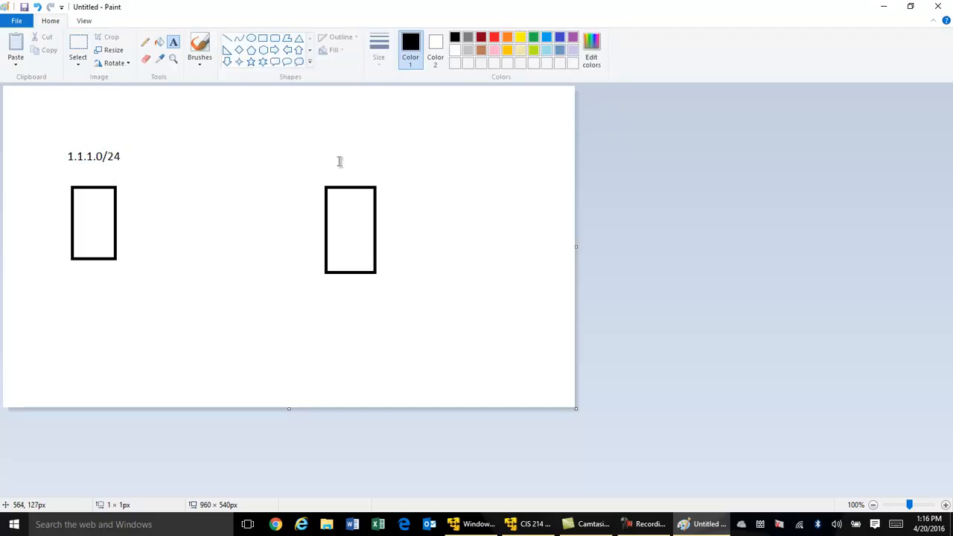
pyautogui.click(339, 160)
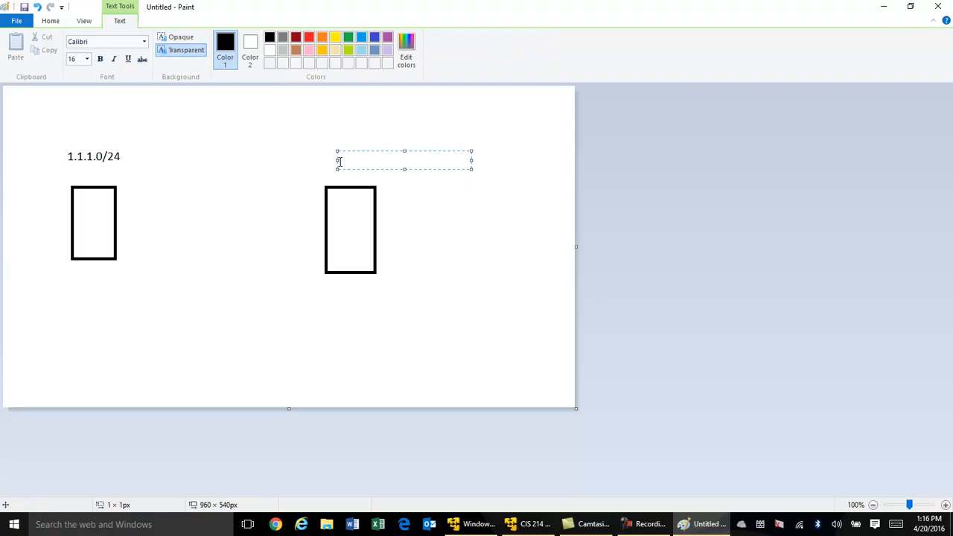
pyautogui.write('20.20.20.0/24')
pyautogui.press('Return')
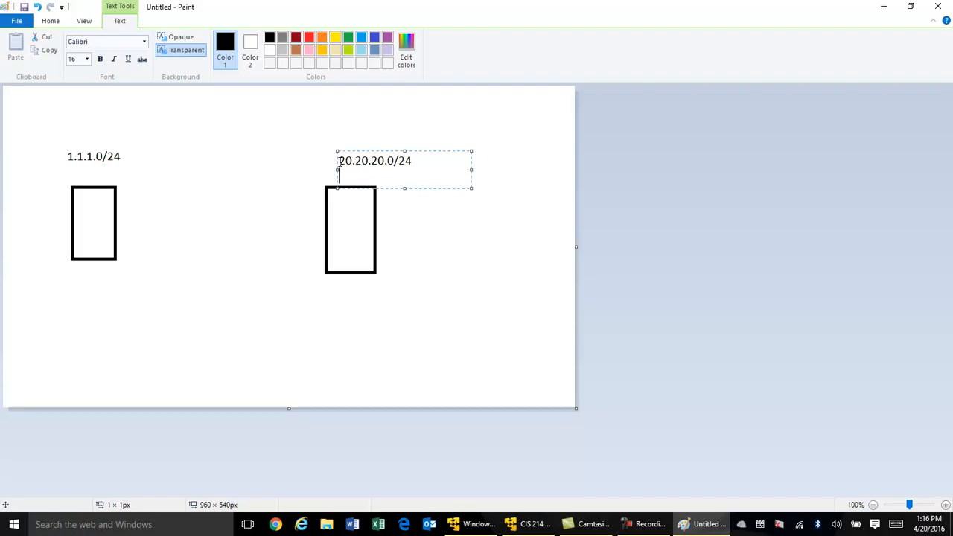
pyautogui.press('BackSpace')
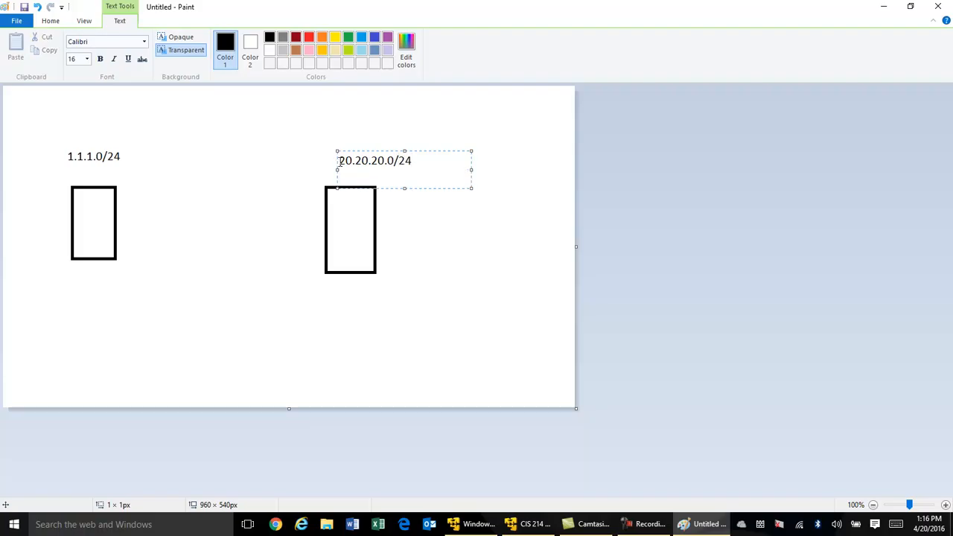
pyautogui.click(480, 268)
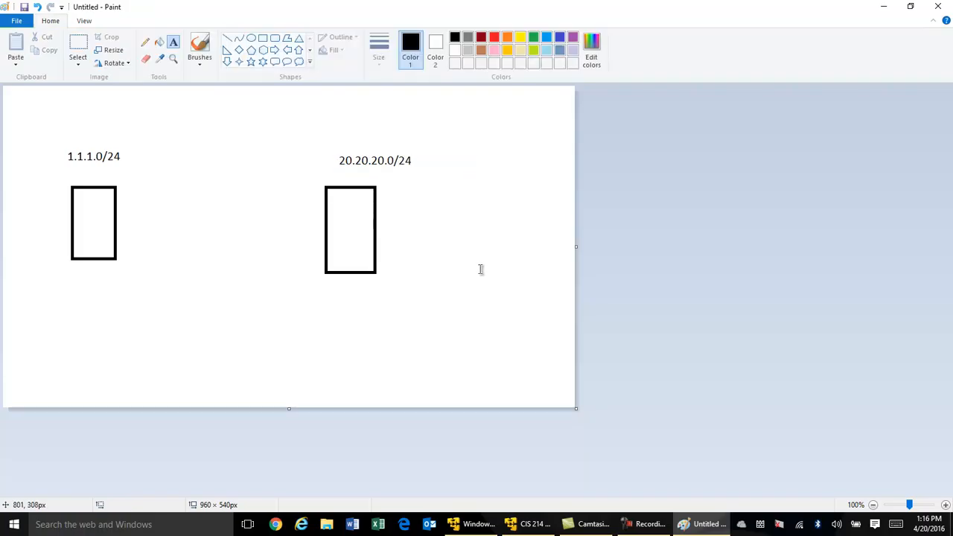
# With the brush, connect the two boxes with a line and number them 1 and 2
pyautogui.click(202, 48)
pyautogui.moveTo(117, 224); pyautogui.dragTo(327, 229)
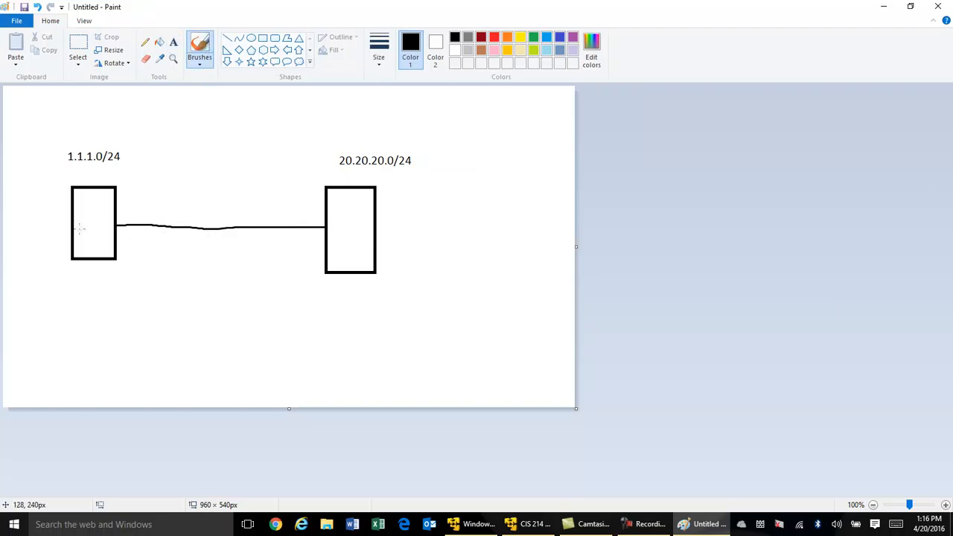
pyautogui.moveTo(88, 213); pyautogui.dragTo(90, 225)
pyautogui.moveTo(337, 217)
pyautogui.mouseDown()
pyautogui.moveTo(348, 214)
pyautogui.moveTo(340, 230)
pyautogui.moveTo(354, 234)
pyautogui.mouseUp()
# Underline both labels, circle box 1 and the 20.20.20.0/24 label, and draw an arrow from box 1
pyautogui.moveTo(70, 163); pyautogui.dragTo(115, 162)
pyautogui.moveTo(340, 169); pyautogui.dragTo(393, 171)
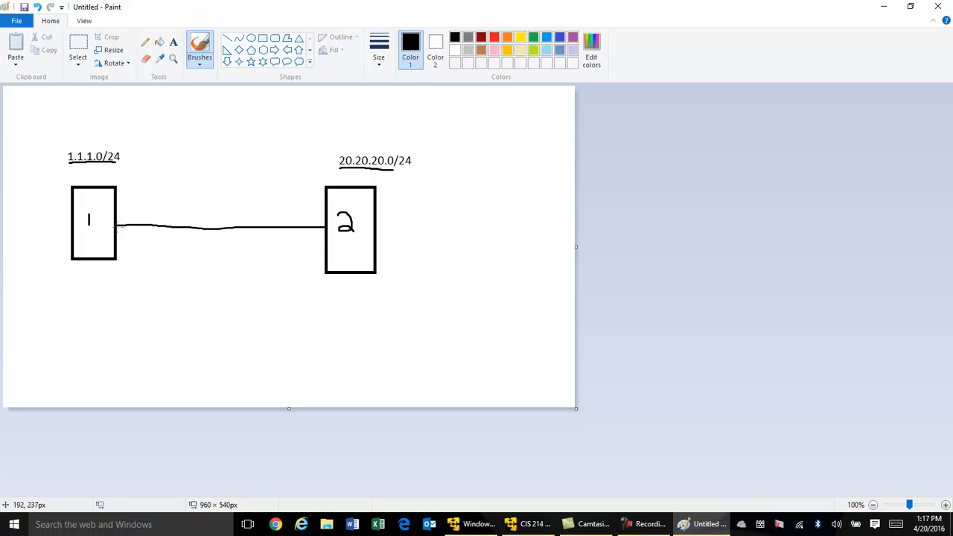
pyautogui.moveTo(120, 184)
pyautogui.mouseDown()
pyautogui.moveTo(86, 173)
pyautogui.moveTo(75, 289)
pyautogui.moveTo(136, 195)
pyautogui.moveTo(116, 177)
pyautogui.mouseUp()
pyautogui.moveTo(415, 153)
pyautogui.mouseDown()
pyautogui.moveTo(348, 149)
pyautogui.moveTo(347, 178)
pyautogui.moveTo(419, 166)
pyautogui.moveTo(415, 152)
pyautogui.mouseUp()
pyautogui.moveTo(111, 228)
pyautogui.mouseDown()
pyautogui.moveTo(140, 227)
pyautogui.moveTo(131, 216)
pyautogui.moveTo(140, 226)
pyautogui.moveTo(124, 232)
pyautogui.moveTo(136, 248)
pyautogui.moveTo(174, 258)
pyautogui.moveTo(302, 259)
pyautogui.moveTo(322, 230)
pyautogui.moveTo(314, 235)
pyautogui.moveTo(323, 245)
pyautogui.mouseUp()
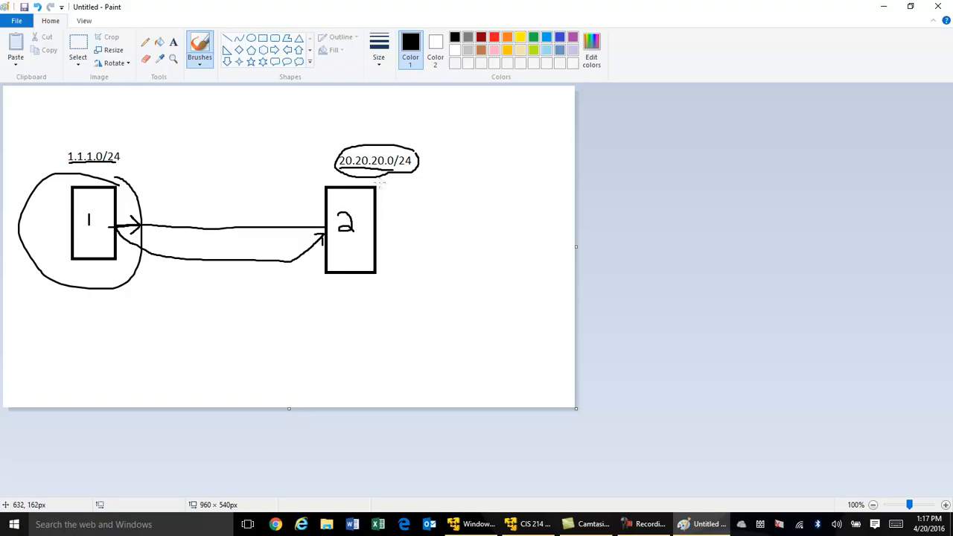
# In red, circle box 2 and the 1.1.1.0/24 label and draw an arrow back to box 1
pyautogui.click(494, 37)
pyautogui.moveTo(370, 181)
pyautogui.mouseDown()
pyautogui.moveTo(321, 201)
pyautogui.moveTo(324, 253)
pyautogui.moveTo(355, 274)
pyautogui.moveTo(381, 191)
pyautogui.moveTo(357, 182)
pyautogui.mouseUp()
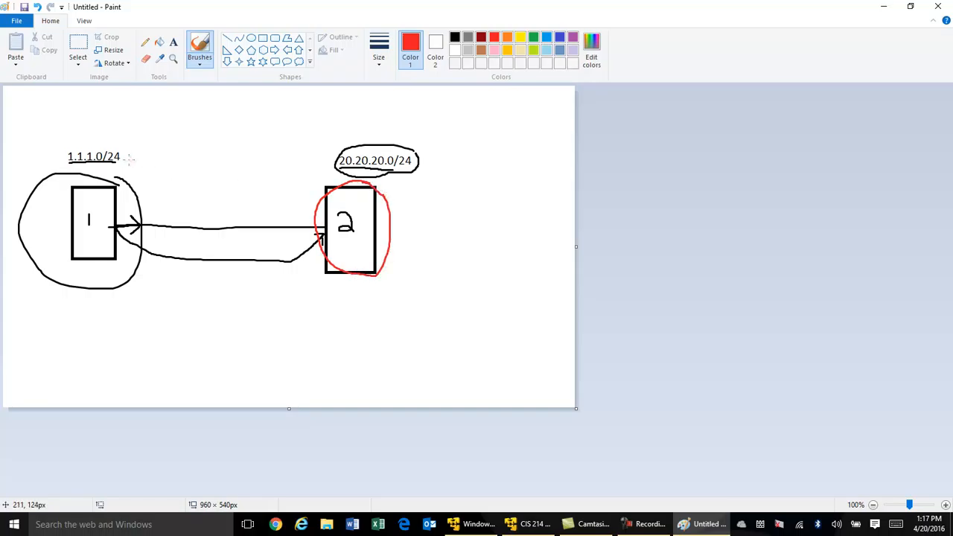
pyautogui.moveTo(124, 151)
pyautogui.mouseDown()
pyautogui.moveTo(79, 145)
pyautogui.moveTo(64, 159)
pyautogui.moveTo(85, 170)
pyautogui.moveTo(115, 165)
pyautogui.moveTo(122, 146)
pyautogui.mouseUp()
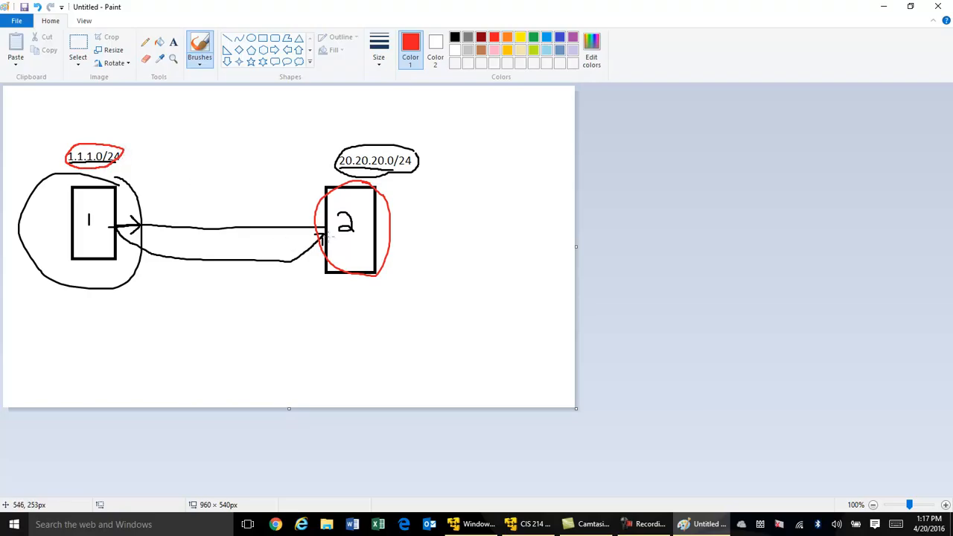
pyautogui.moveTo(301, 225)
pyautogui.mouseDown()
pyautogui.moveTo(311, 218)
pyautogui.moveTo(313, 231)
pyautogui.moveTo(305, 195)
pyautogui.moveTo(237, 193)
pyautogui.moveTo(167, 201)
pyautogui.moveTo(120, 223)
pyautogui.moveTo(131, 220)
pyautogui.mouseUp()
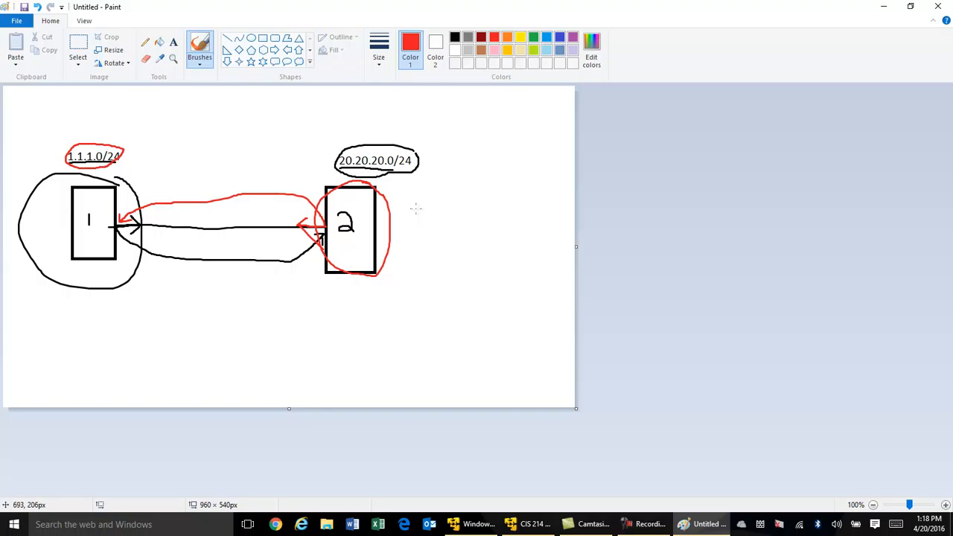
# Close Paint without saving and run ping 1.1.1.1 in PowerShell
pyautogui.click(940, 6)
pyautogui.click(498, 262)
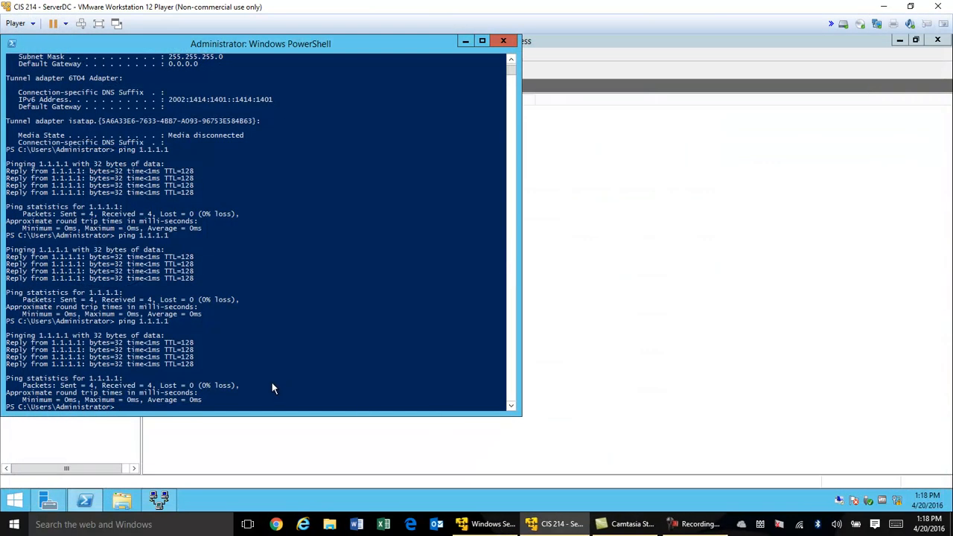
pyautogui.click(170, 406)
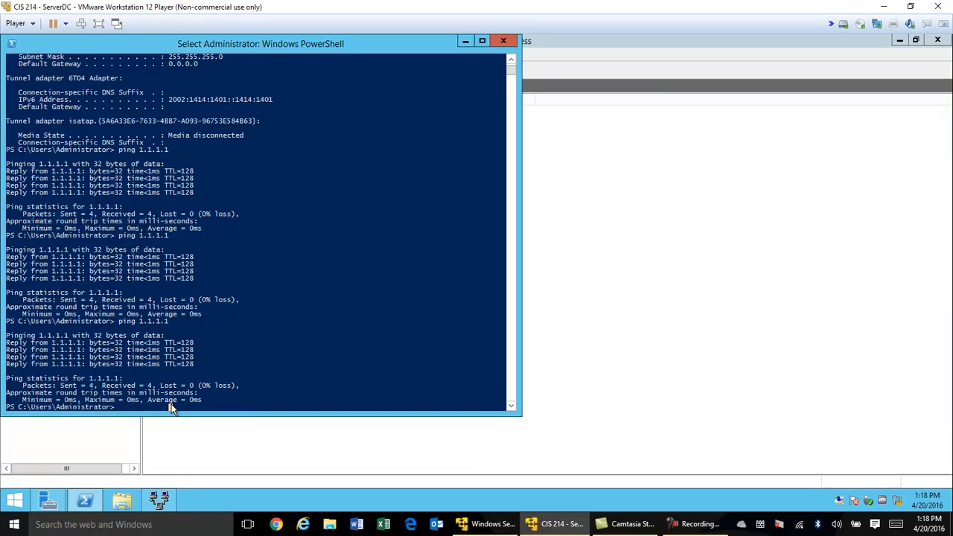
pyautogui.write('ping 1.1.1.')
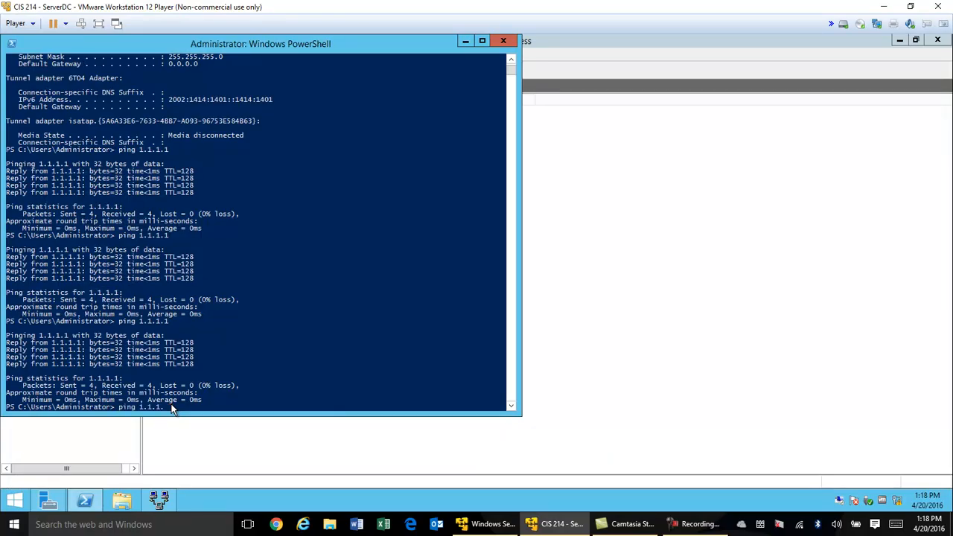
pyautogui.write('1')
pyautogui.press('Return')
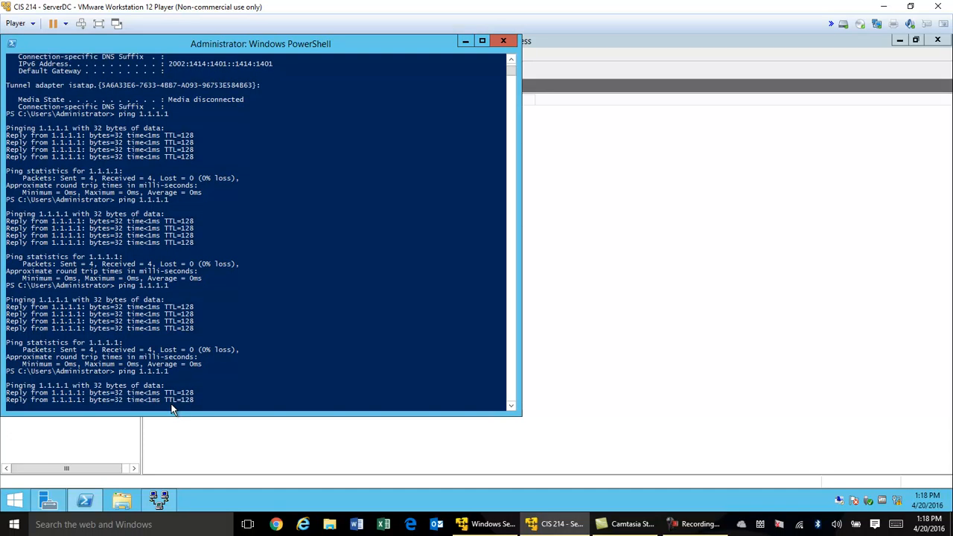
# Run ping 20.20.20.1, then minimize PowerShell to reveal the static routes list
pyautogui.write('ping 20.20.20.1')
pyautogui.press('Return')
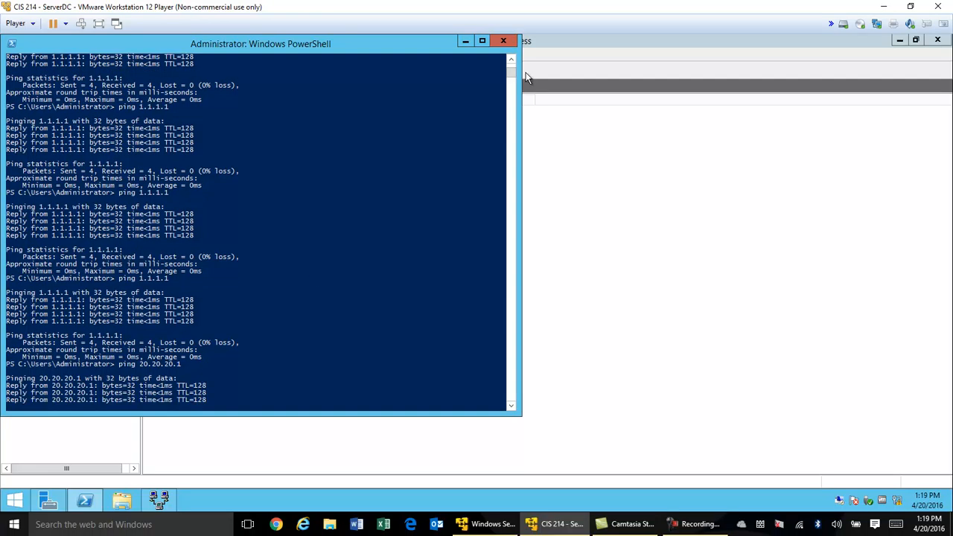
pyautogui.click(464, 41)
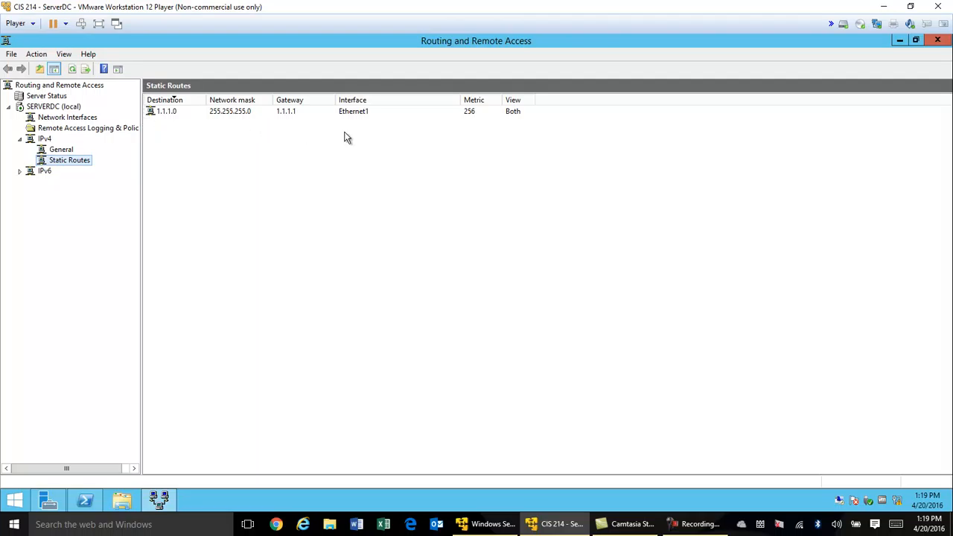
# Switch to the Windows Server 2012 - Fresh VM from the host taskbar
pyautogui.click(490, 525)
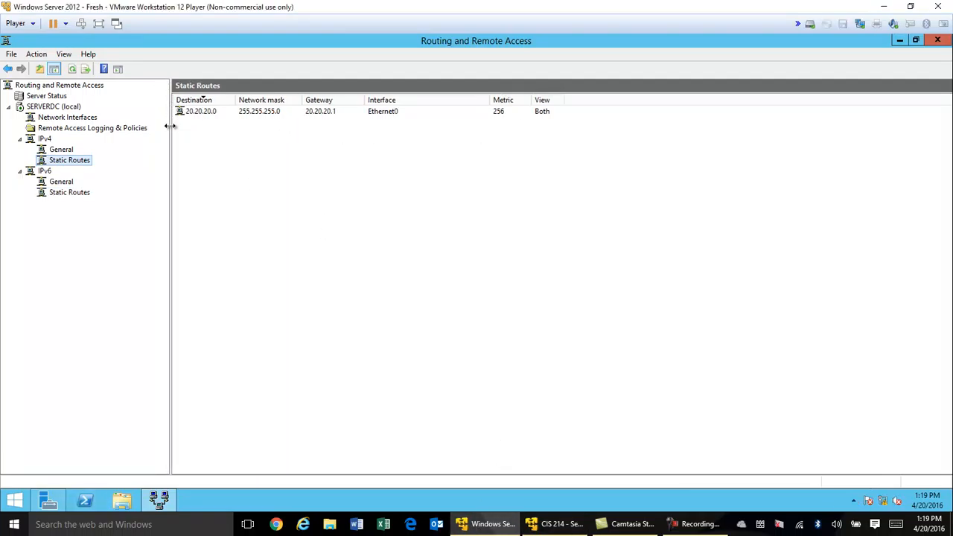